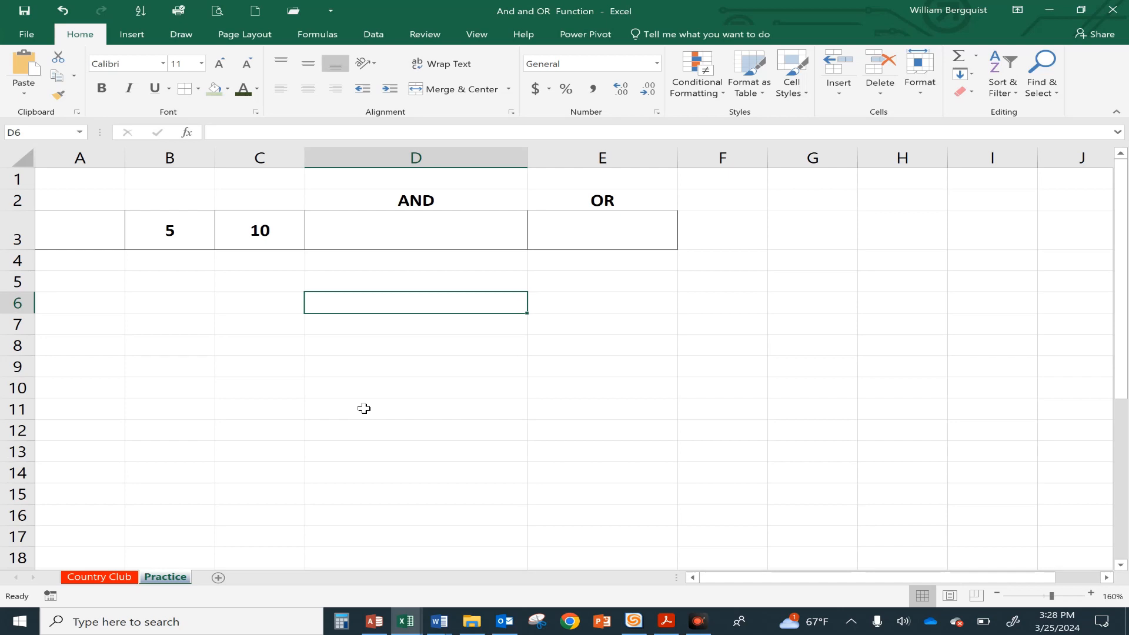
# Step: Enter the syntax note AND(Logical1,Logical2,Logical3,...) as plain text in cell D6
pyautogui.write("'AND(")
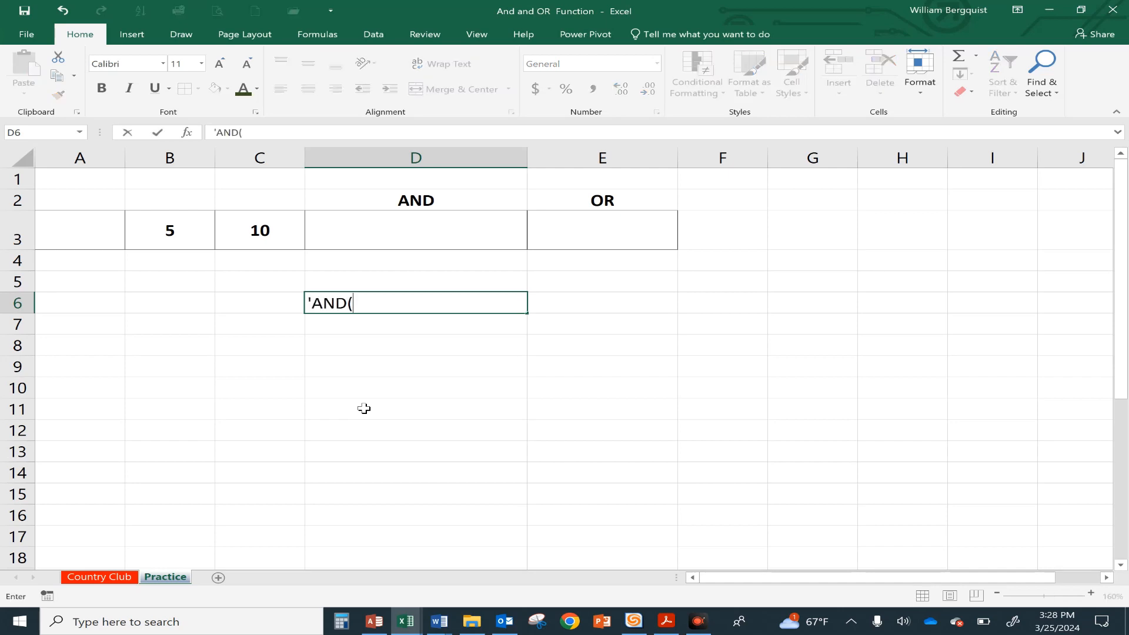
pyautogui.write('Logical1,L')
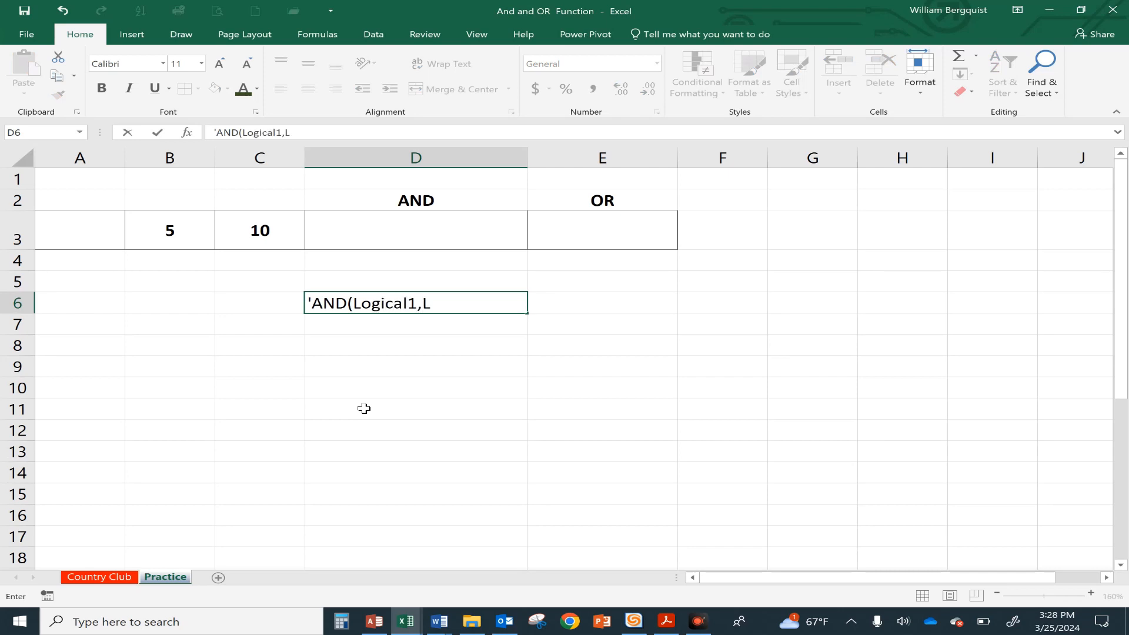
pyautogui.write('ogical2,')
pyautogui.write('Logical')
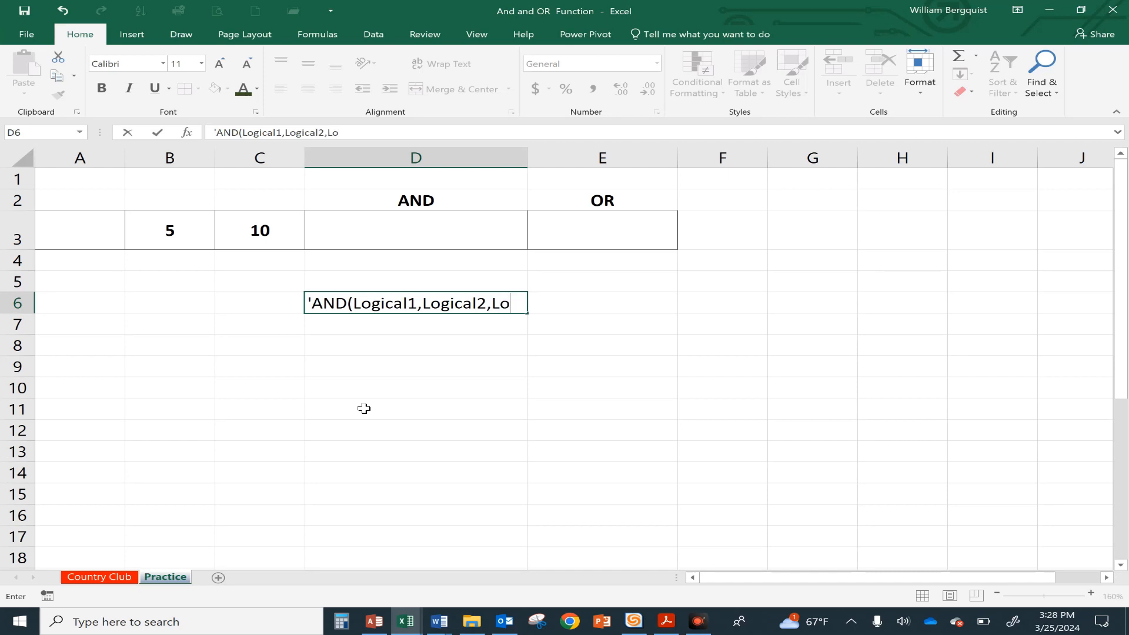
pyautogui.write('3,...)')
pyautogui.press('Return')
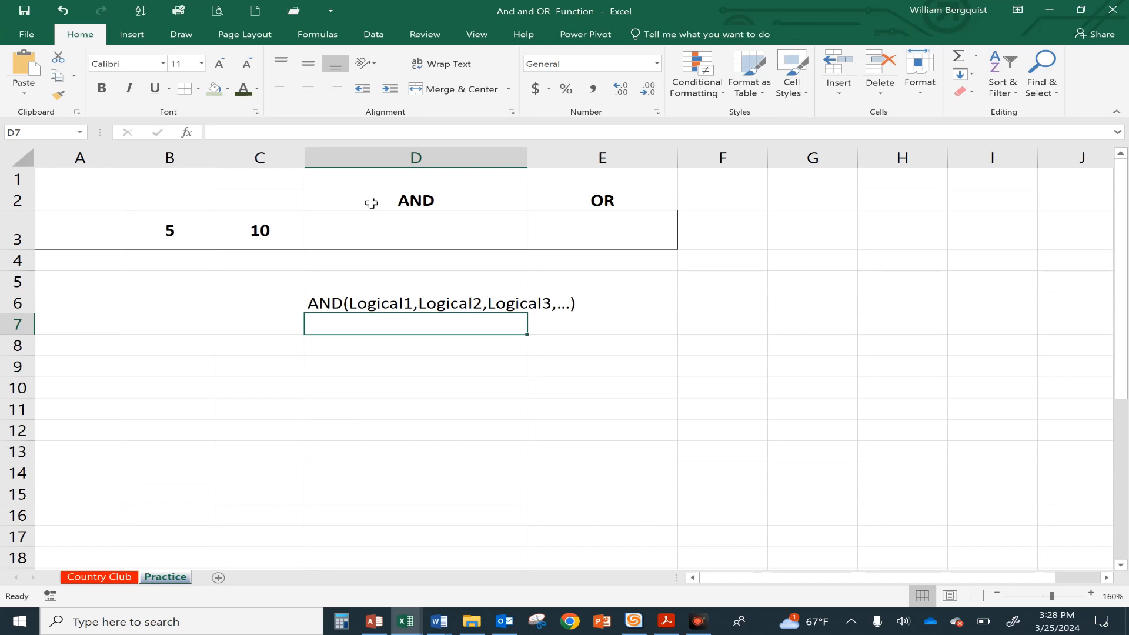
# Step: Begin an IF formula in D3 under the AND heading, with the logical test AND(B3=5,C3=10)
pyautogui.click(361, 230)
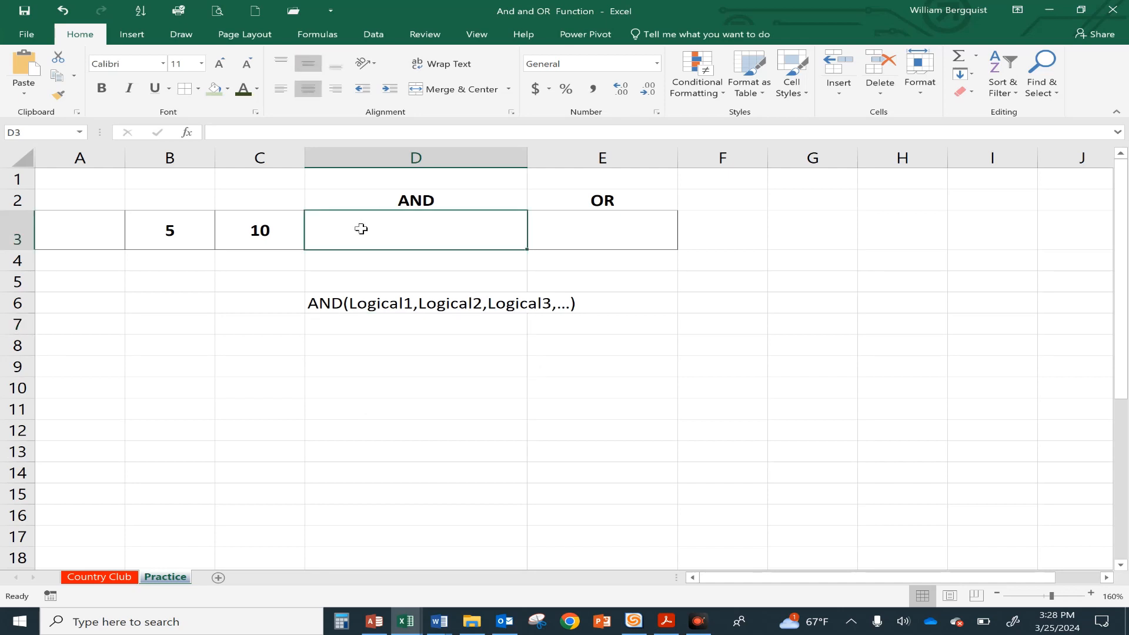
pyautogui.click(174, 230)
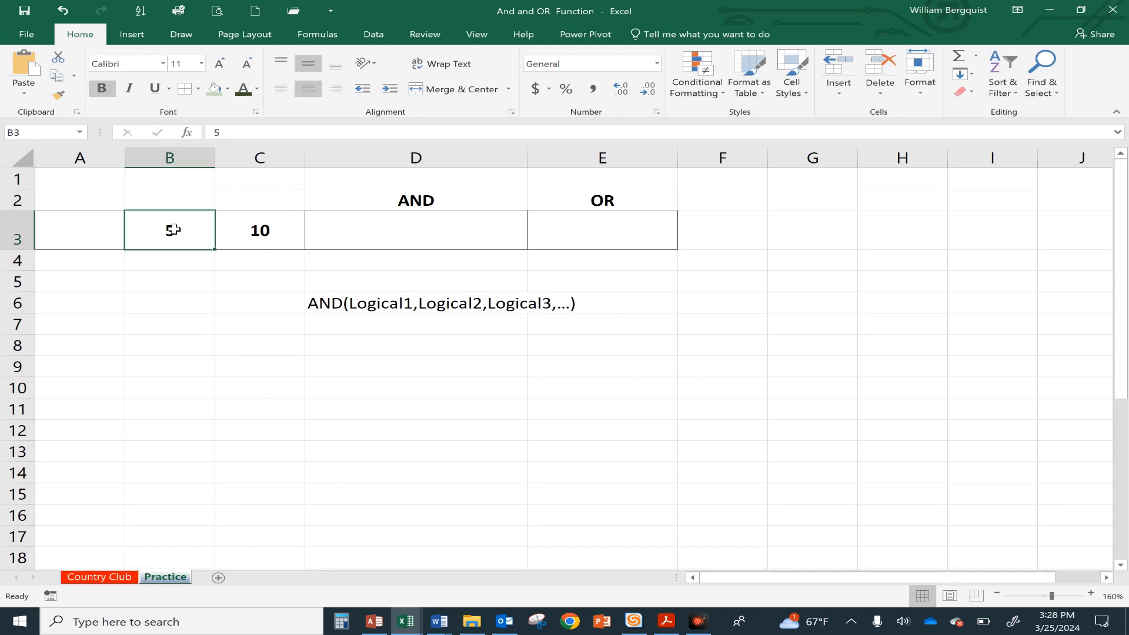
pyautogui.click(247, 234)
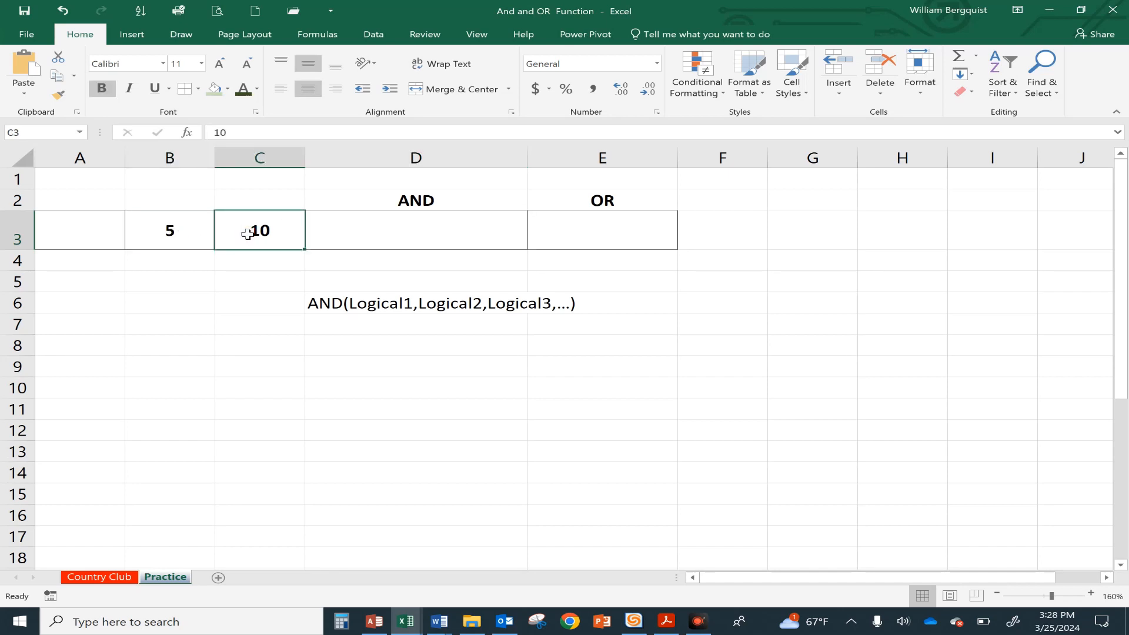
pyautogui.click(374, 222)
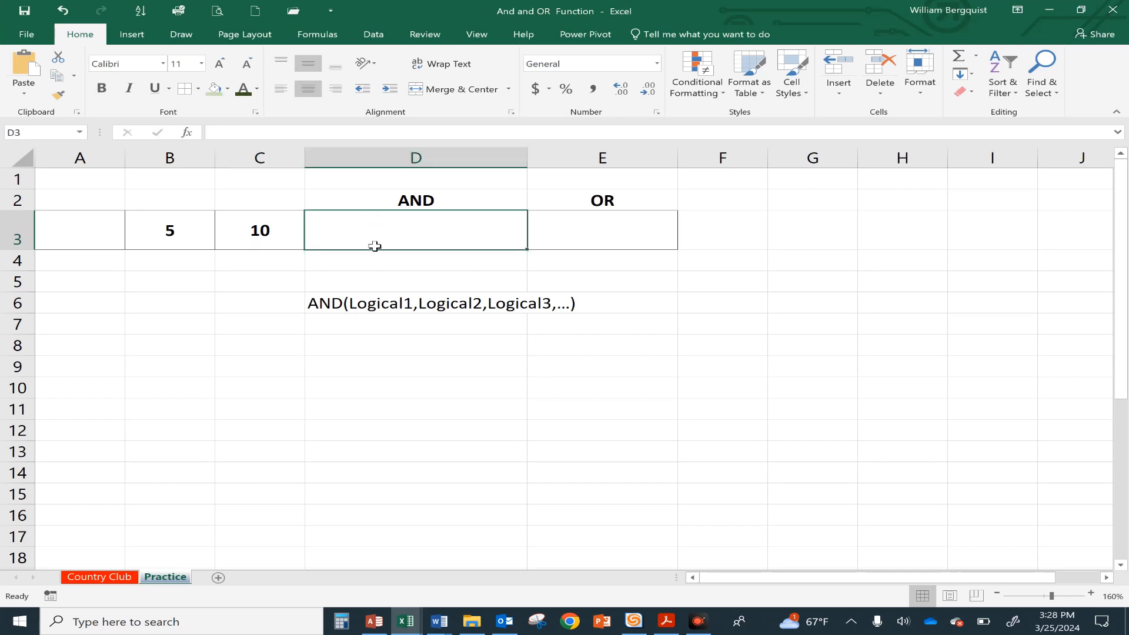
pyautogui.write('=IF')
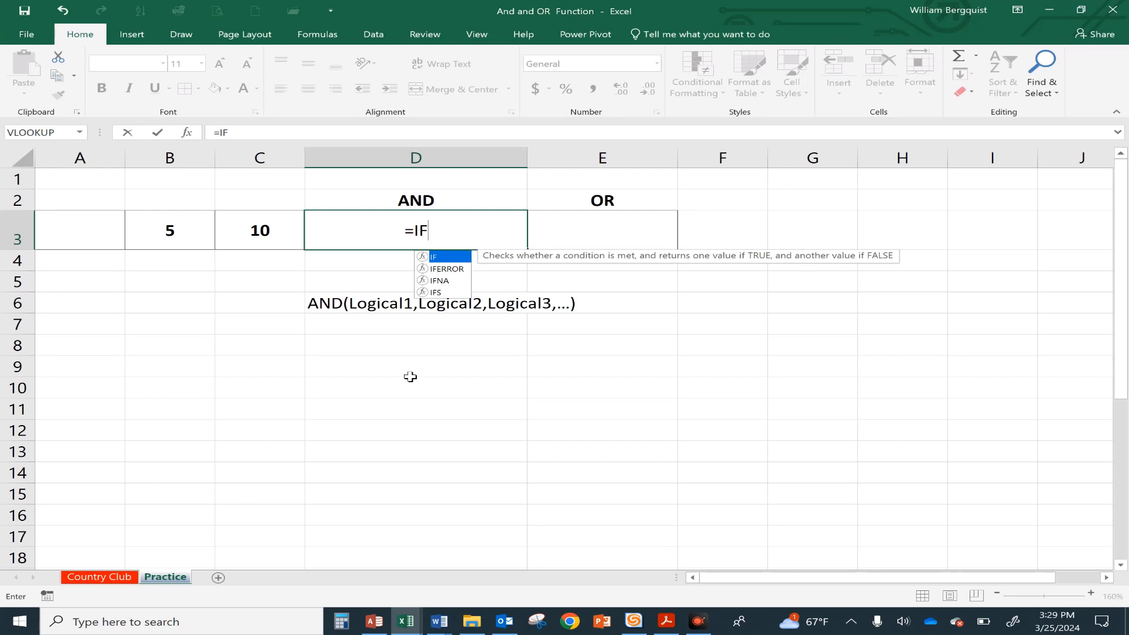
pyautogui.write('(')
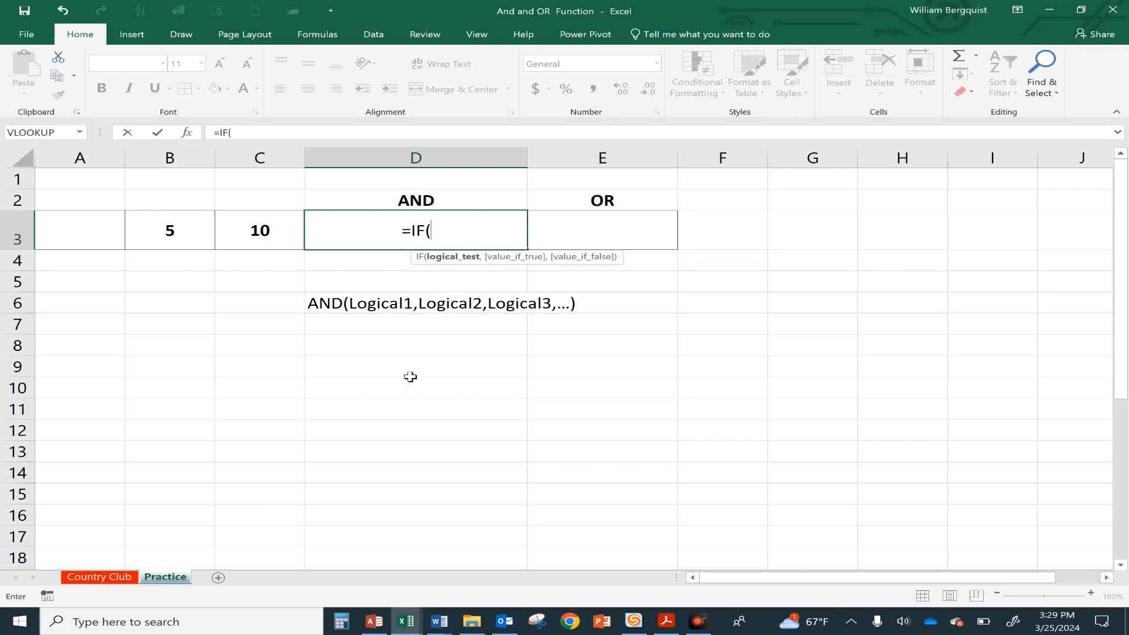
pyautogui.write('AND(')
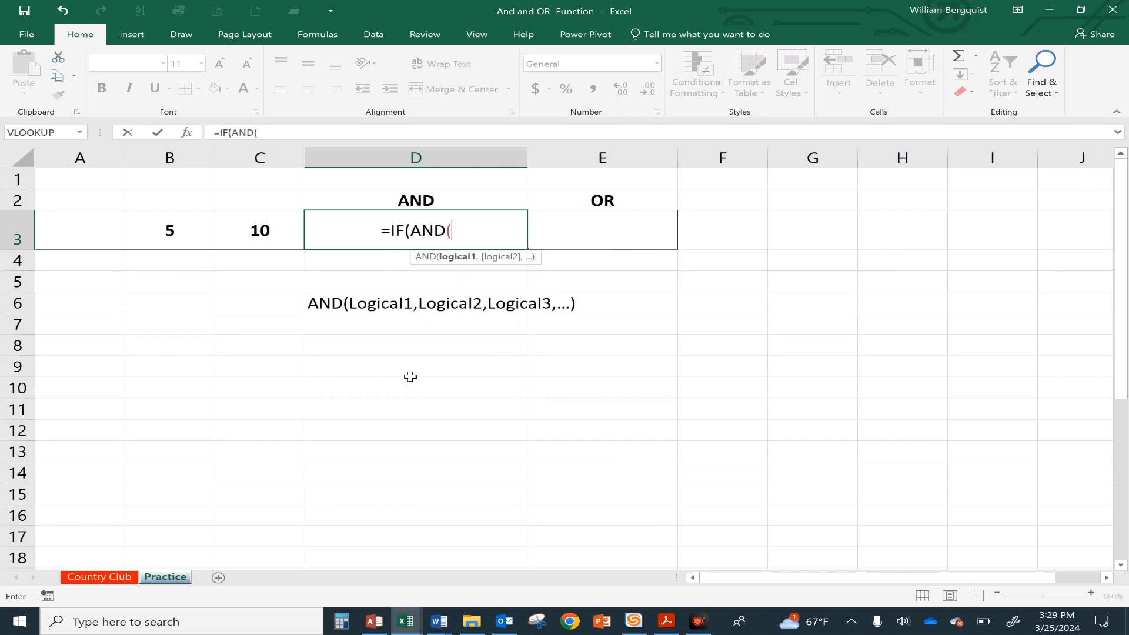
pyautogui.click(170, 228)
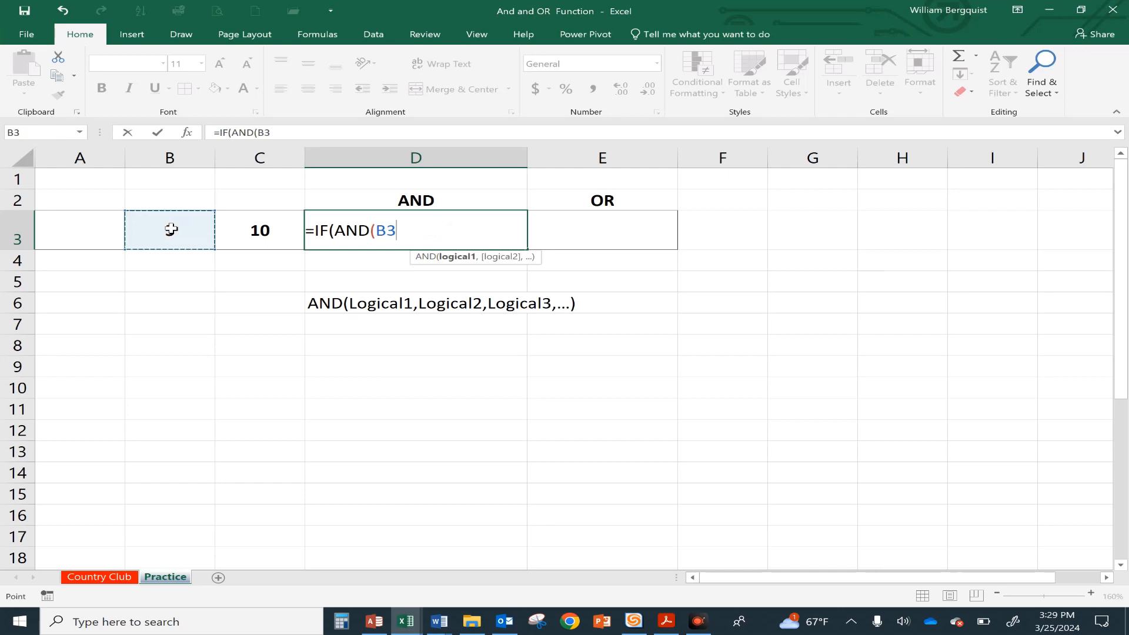
pyautogui.write('=5')
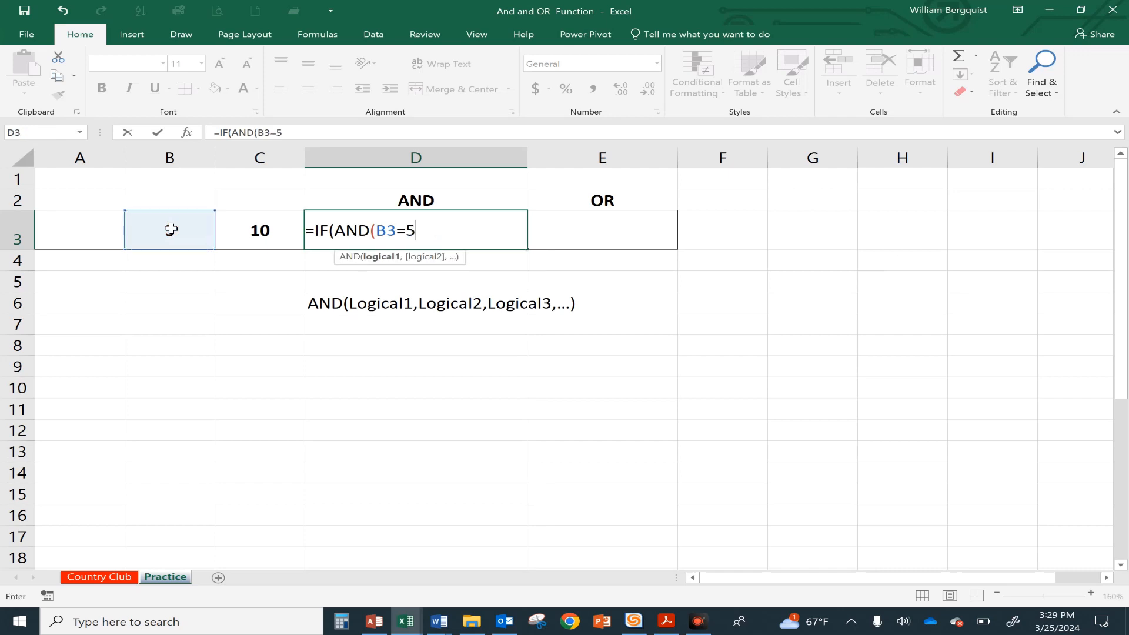
pyautogui.write(',')
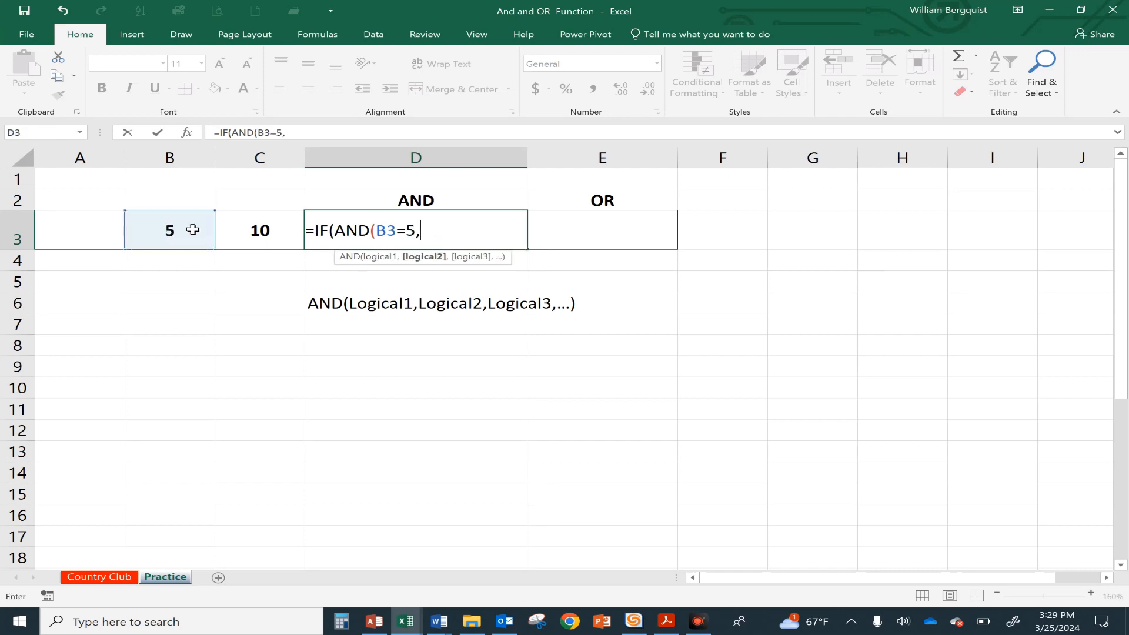
pyautogui.click(255, 229)
pyautogui.write('=1')
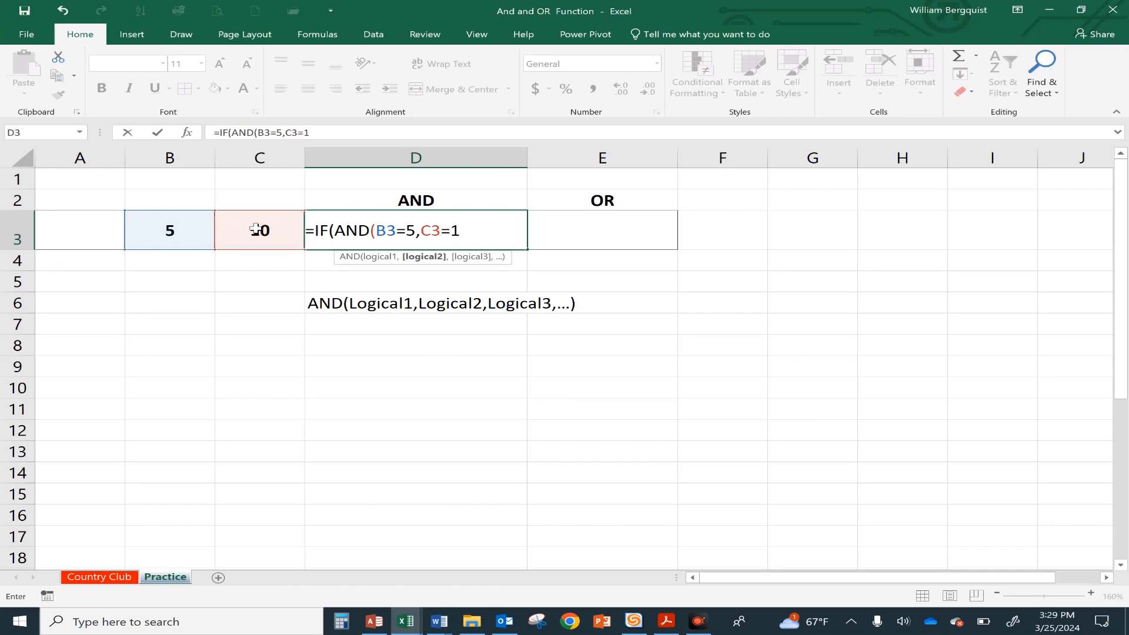
pyautogui.write('0)')
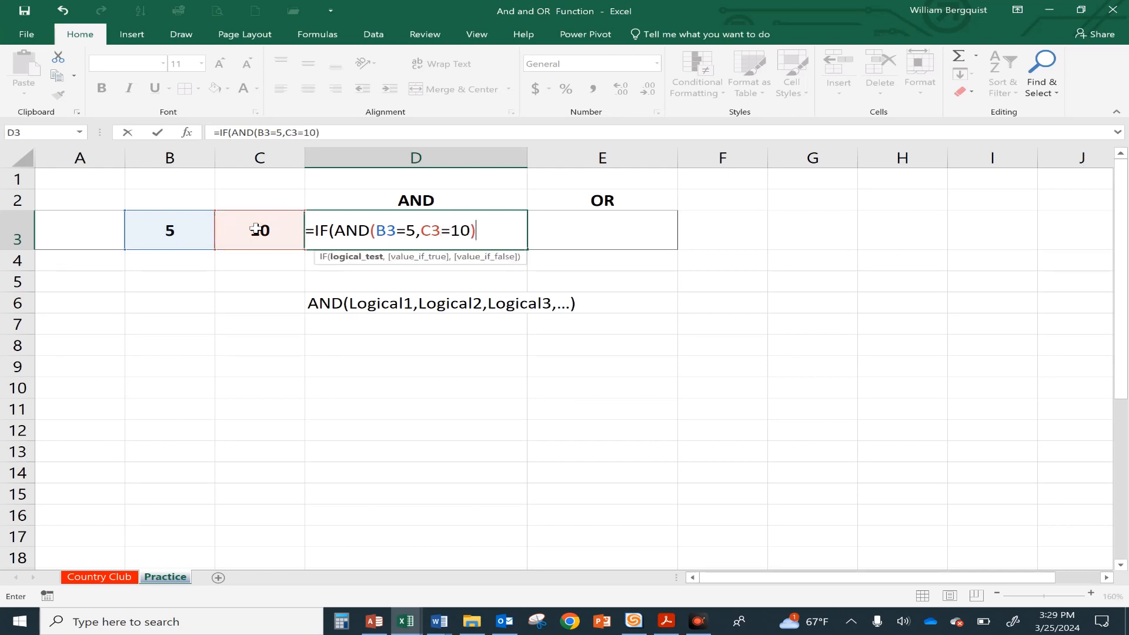
# Step: Complete the D3 formula so it returns "Yes" when the test is true and "No" when false
pyautogui.write(',')
pyautogui.write('"Yes')
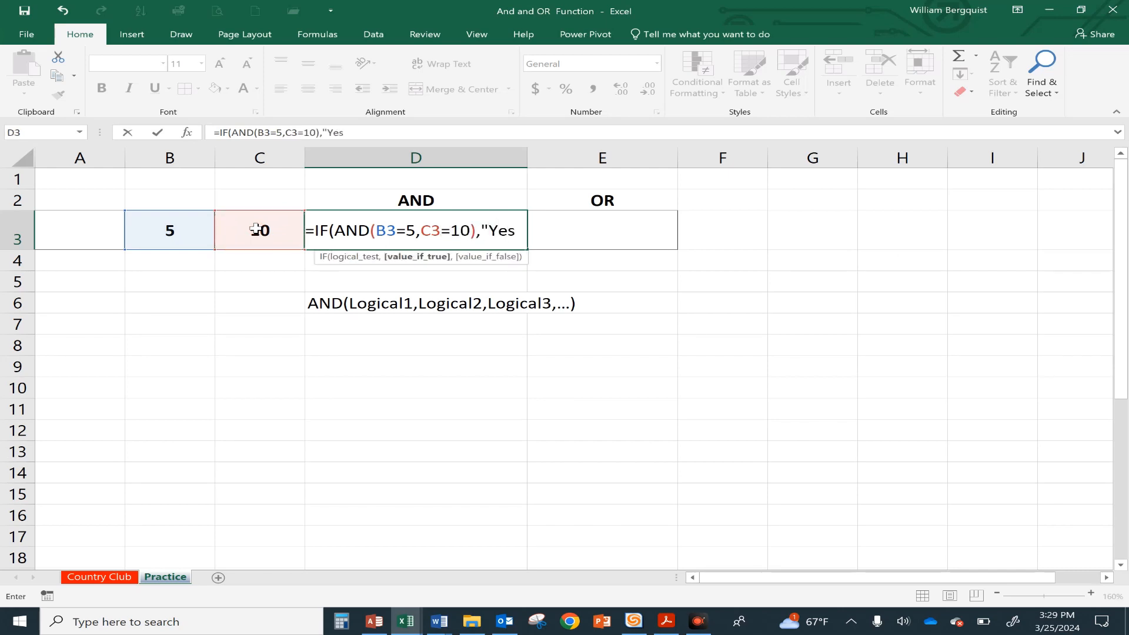
pyautogui.write('",')
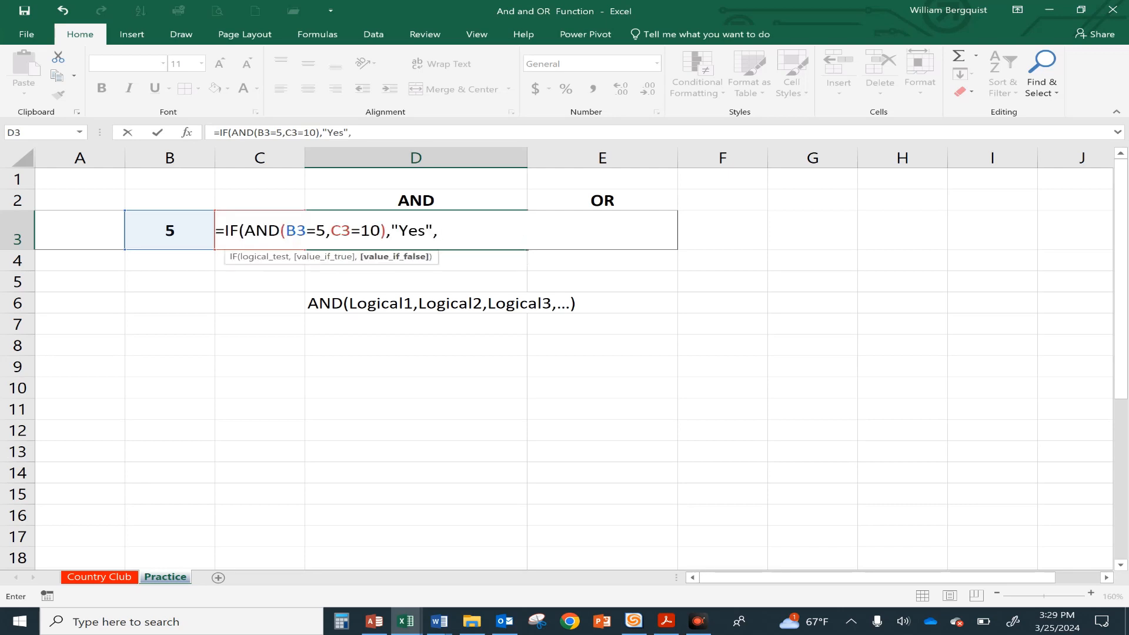
pyautogui.write('"No")')
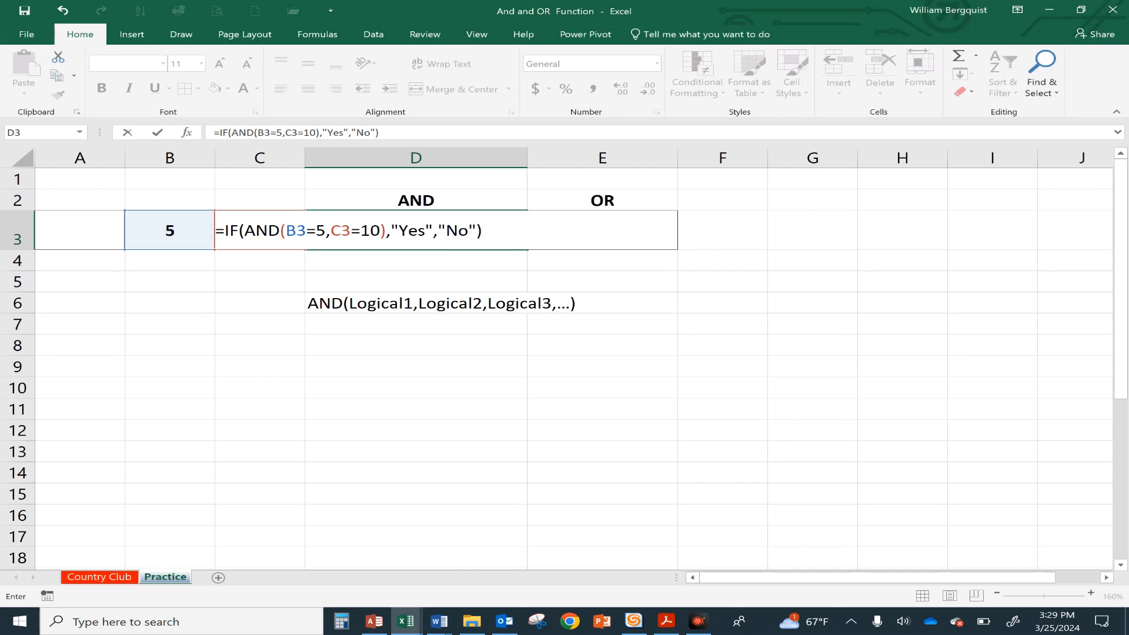
pyautogui.press('Return')
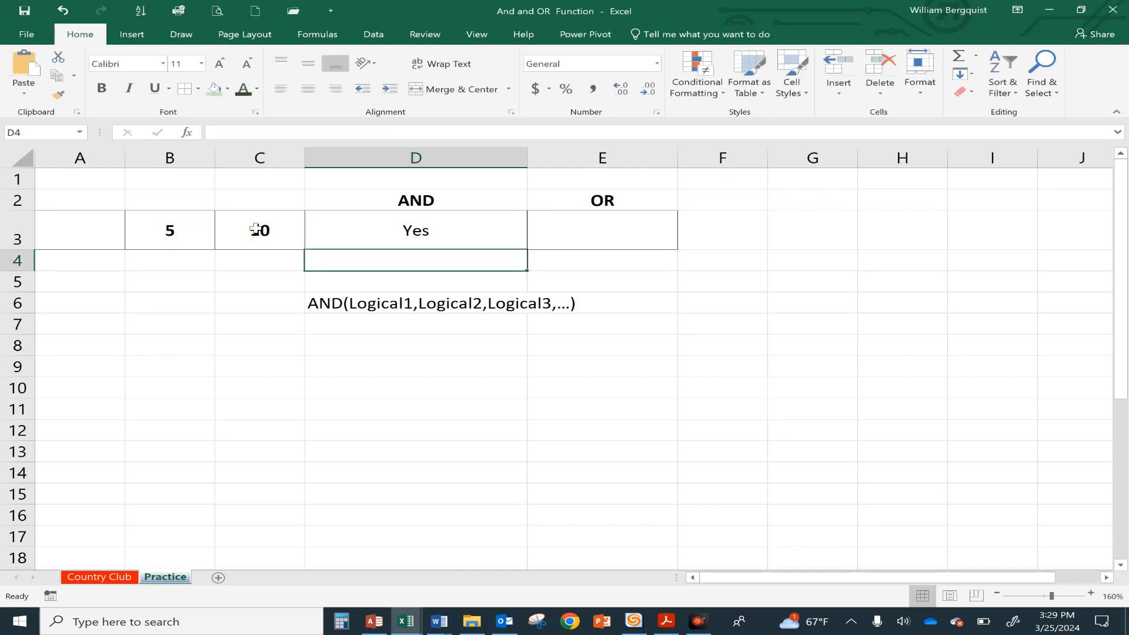
# Step: Set C3 to 8 to test the AND formula in D3
pyautogui.click(465, 229)
pyautogui.click(250, 234)
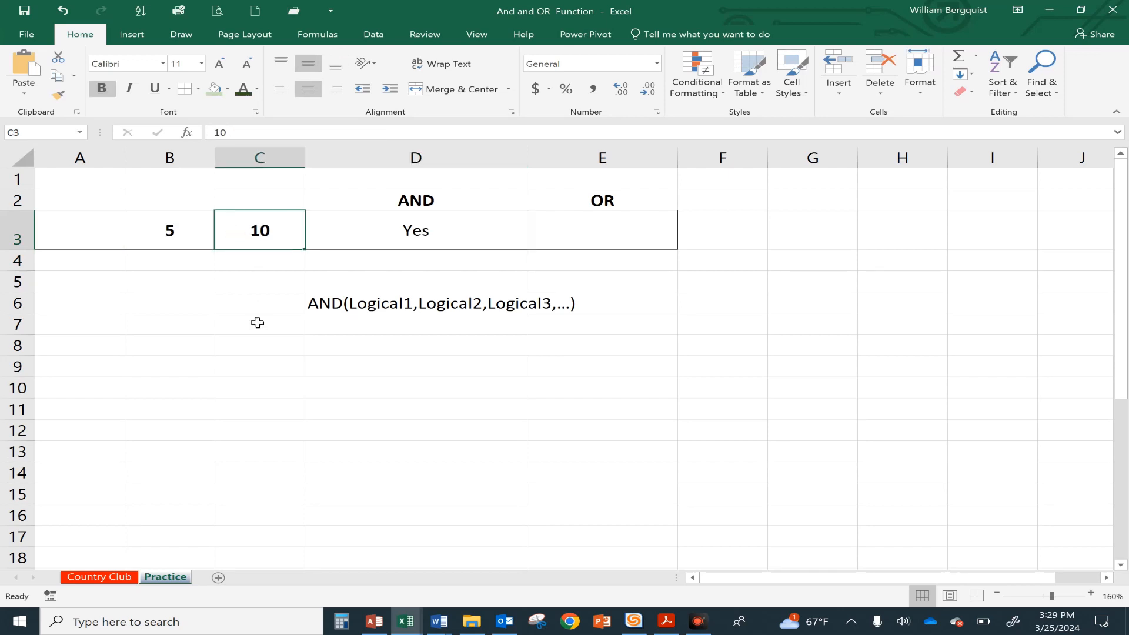
pyautogui.write('8')
pyautogui.press('Return')
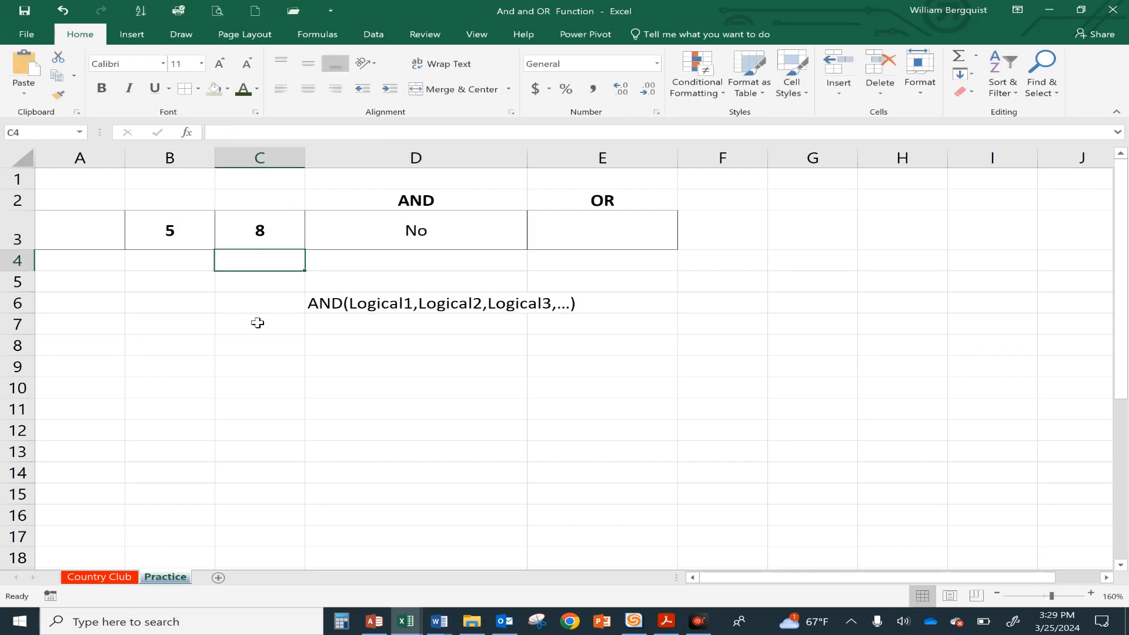
pyautogui.click(408, 222)
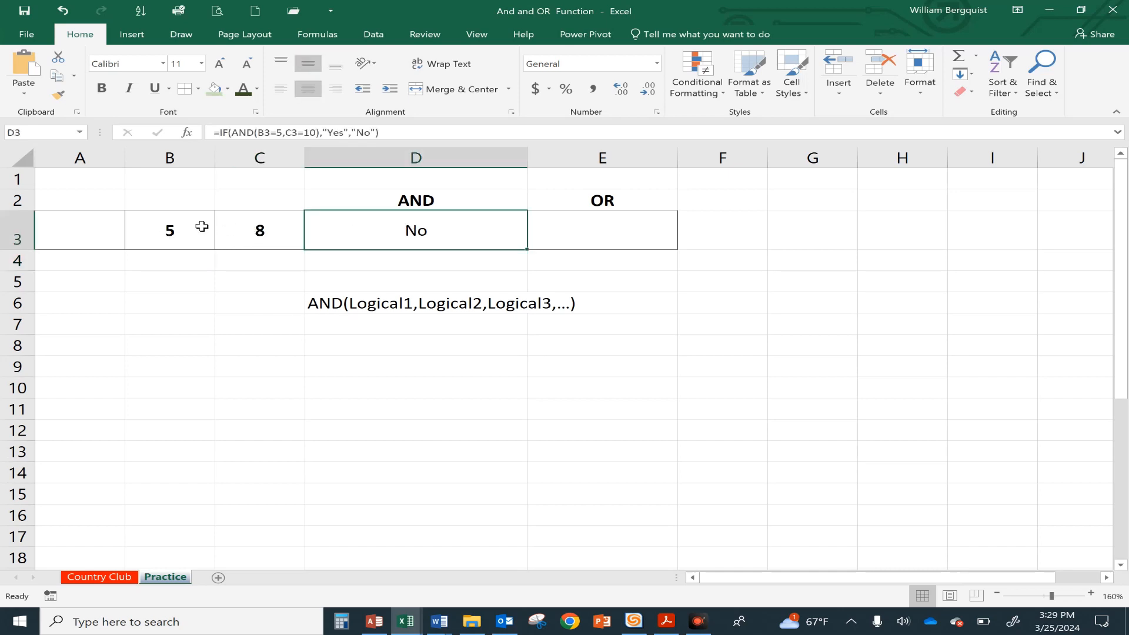
# Step: Set C3 back to 10
pyautogui.click(263, 229)
pyautogui.write('10')
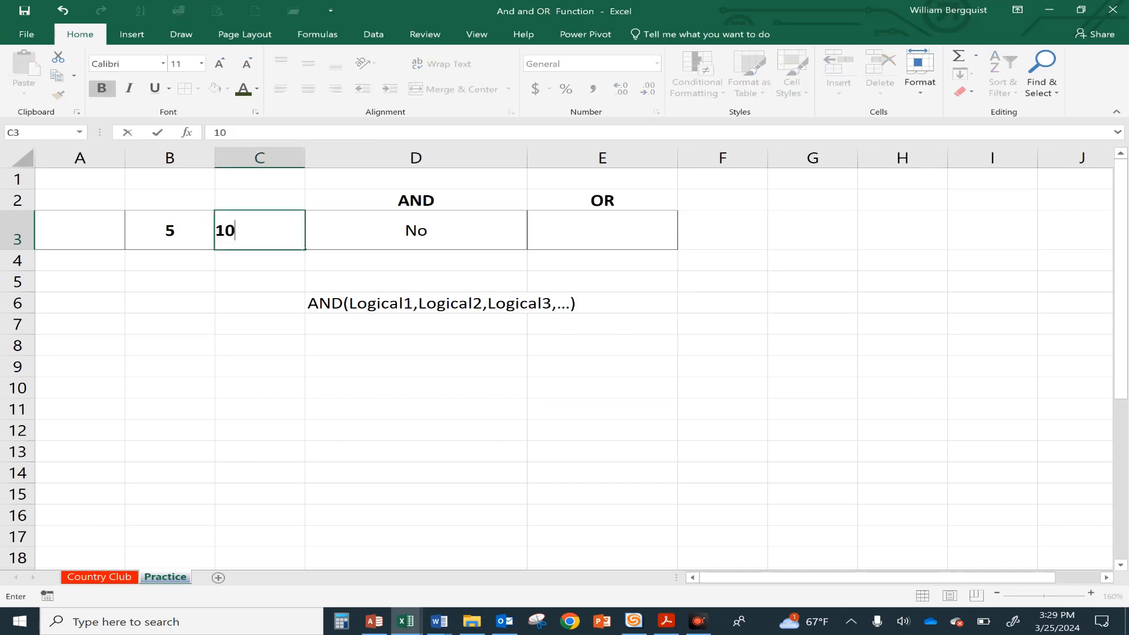
pyautogui.press('Return')
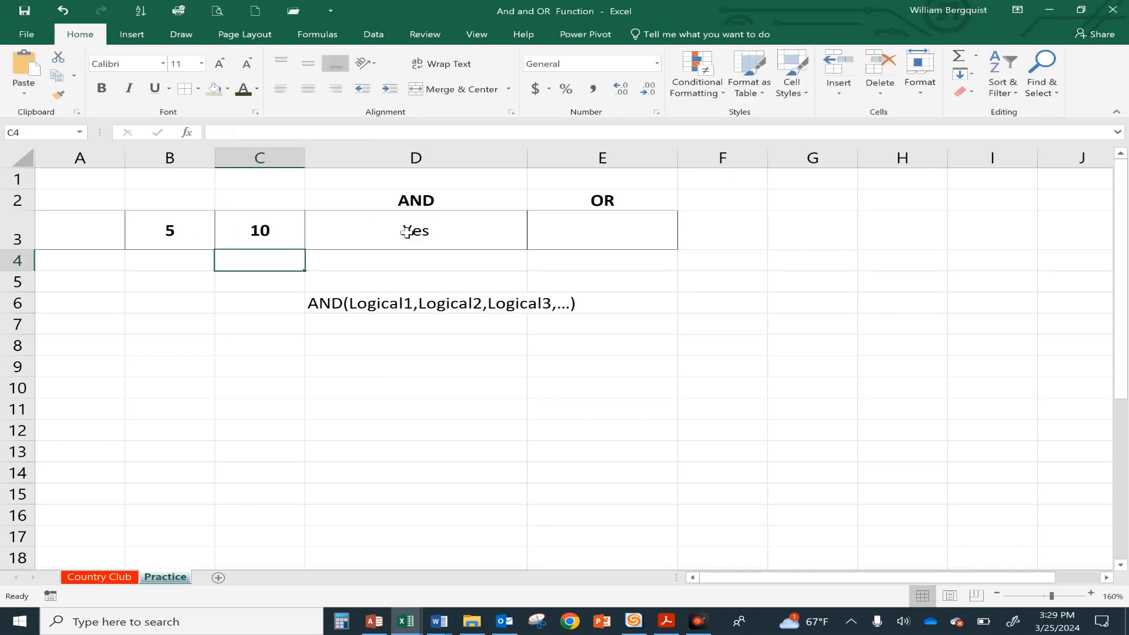
# Step: Replace AND with OR in the syntax note in D6, giving OR(Logical1,Logical2,Logical3,...)
pyautogui.click(361, 300)
pyautogui.doubleClick(312, 302)
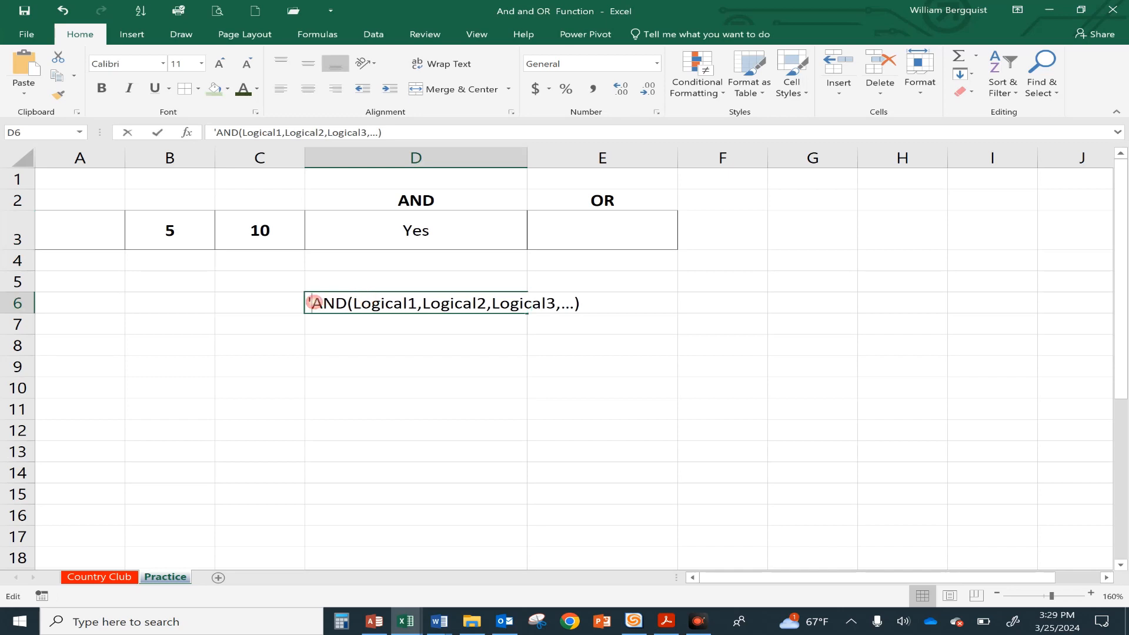
pyautogui.doubleClick(322, 303)
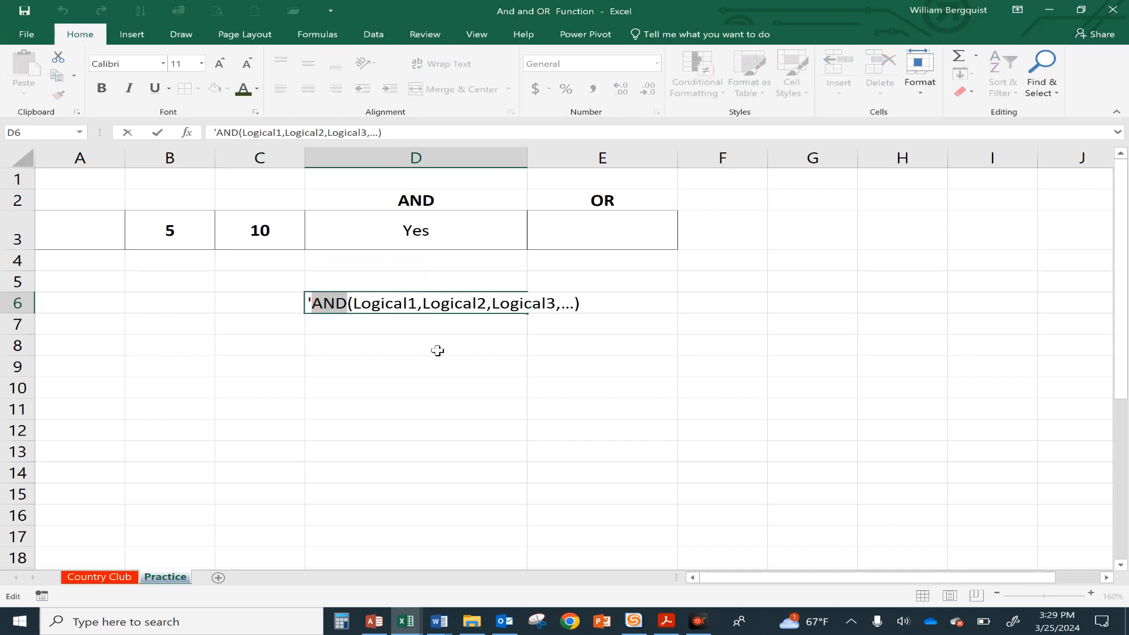
pyautogui.write('OR')
pyautogui.press('Return')
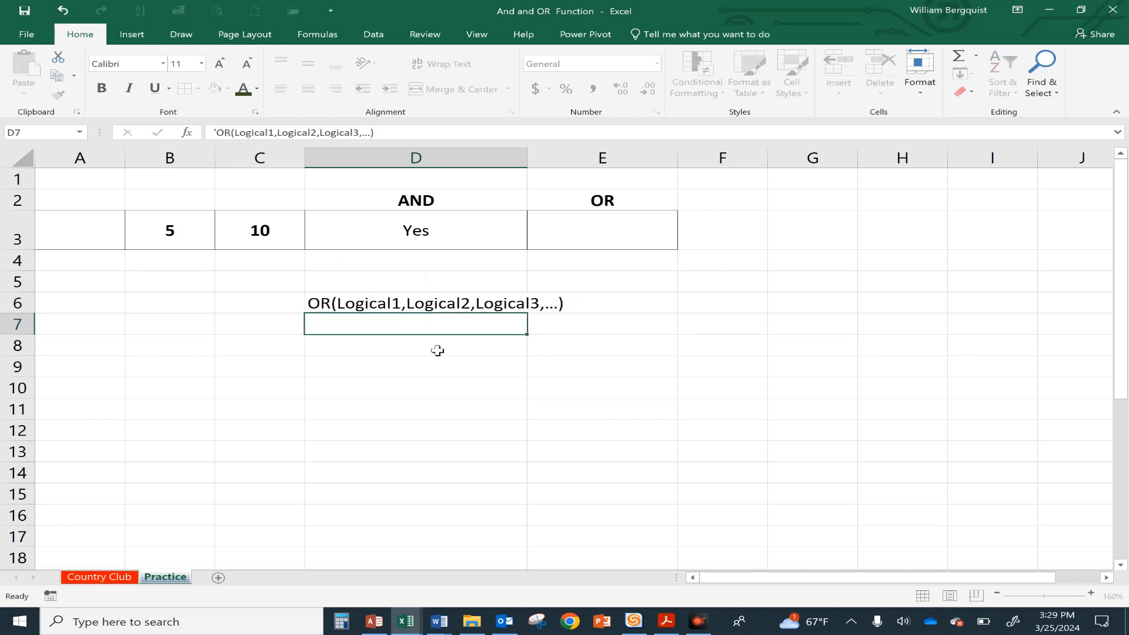
# Step: Begin an IF formula in E3 with a nested OR test that checks whether B3=5 or C3=10
pyautogui.click(571, 223)
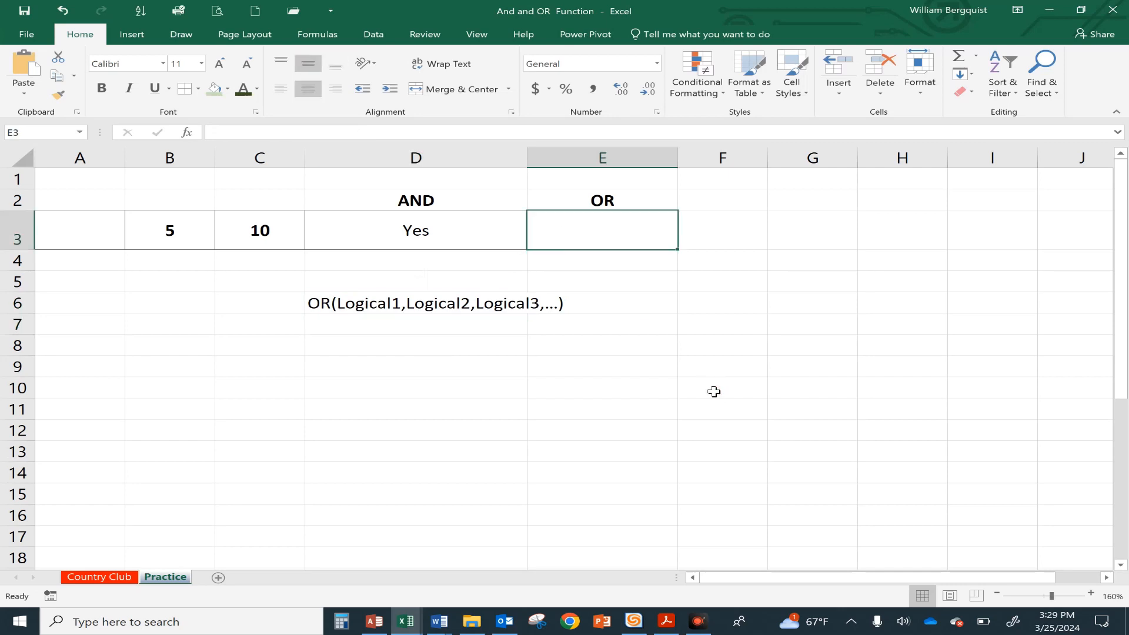
pyautogui.write('=')
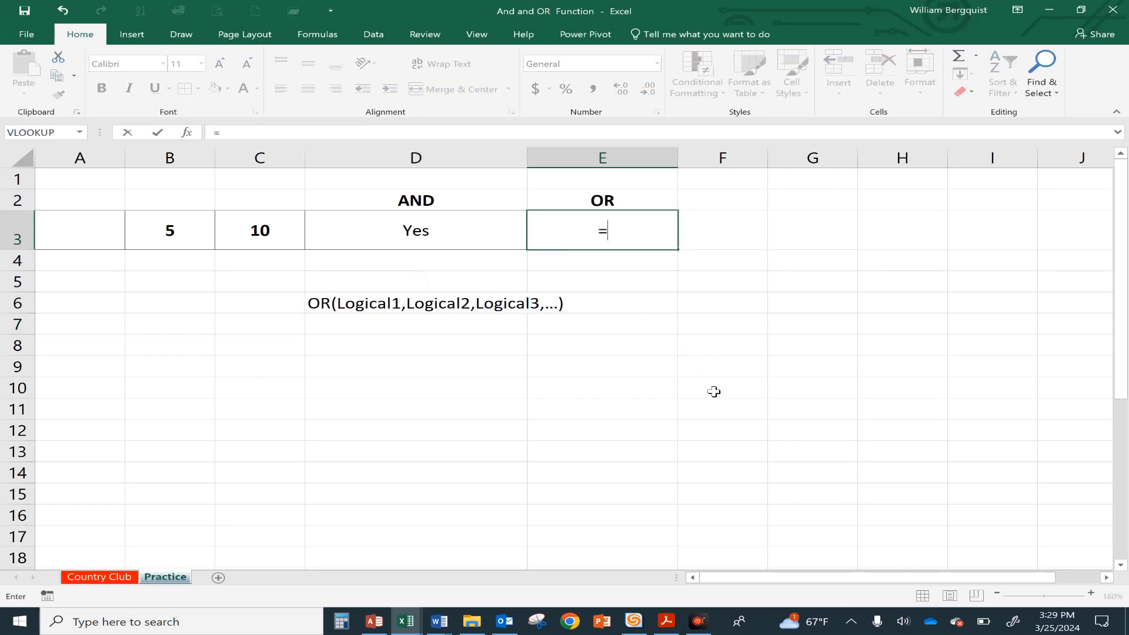
pyautogui.write('IF(OR')
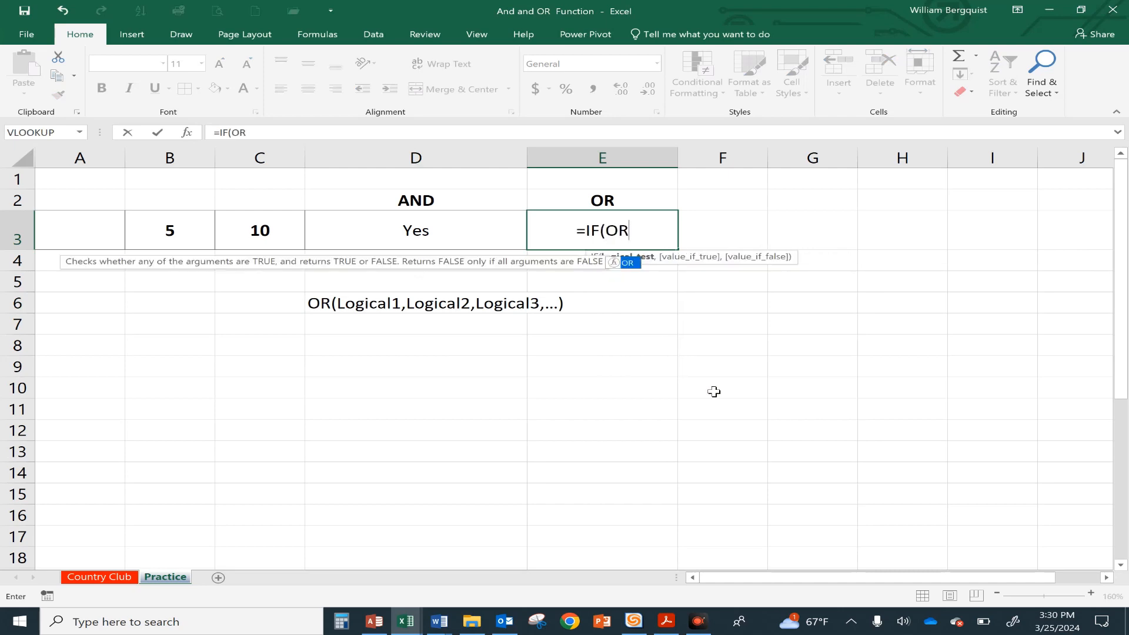
pyautogui.write('(')
pyautogui.click(170, 232)
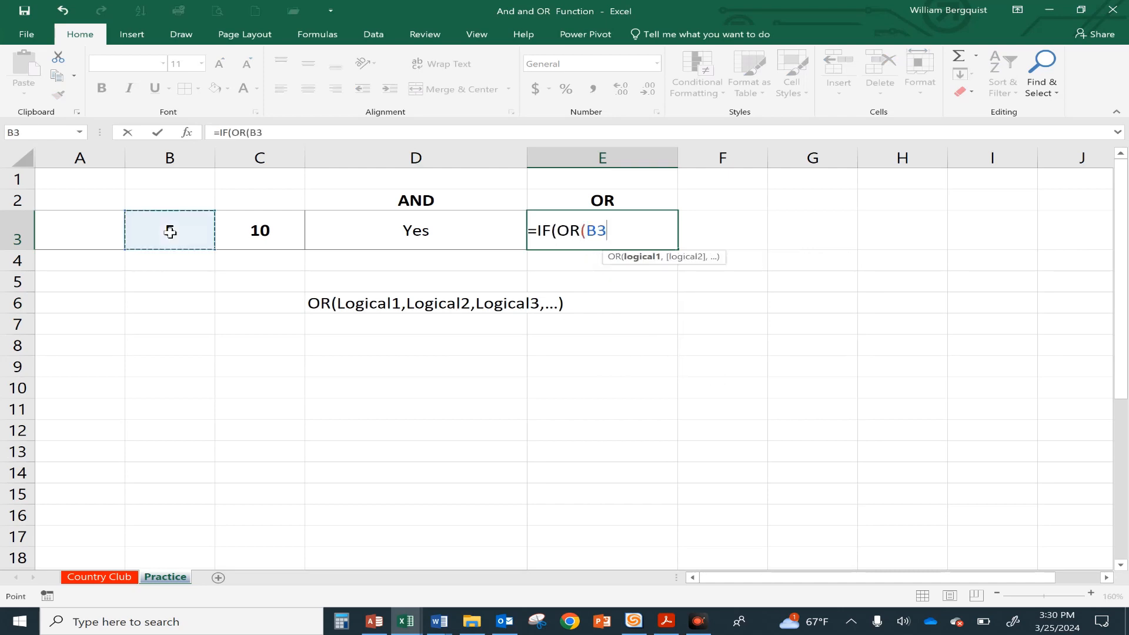
pyautogui.write('= ')
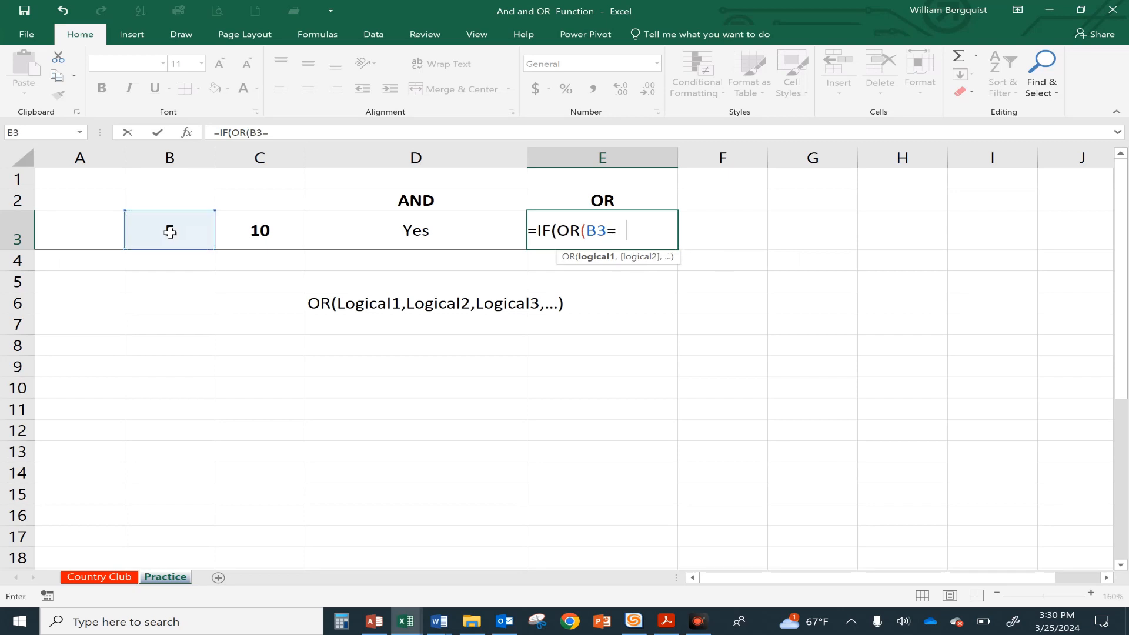
pyautogui.write('5,')
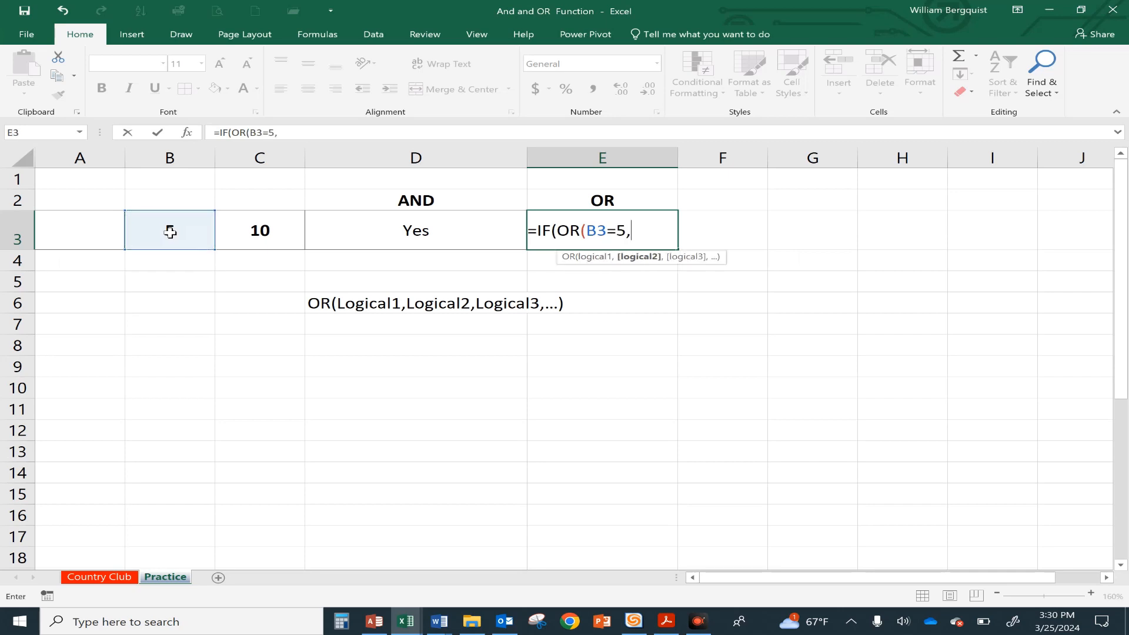
pyautogui.write('c3=10')
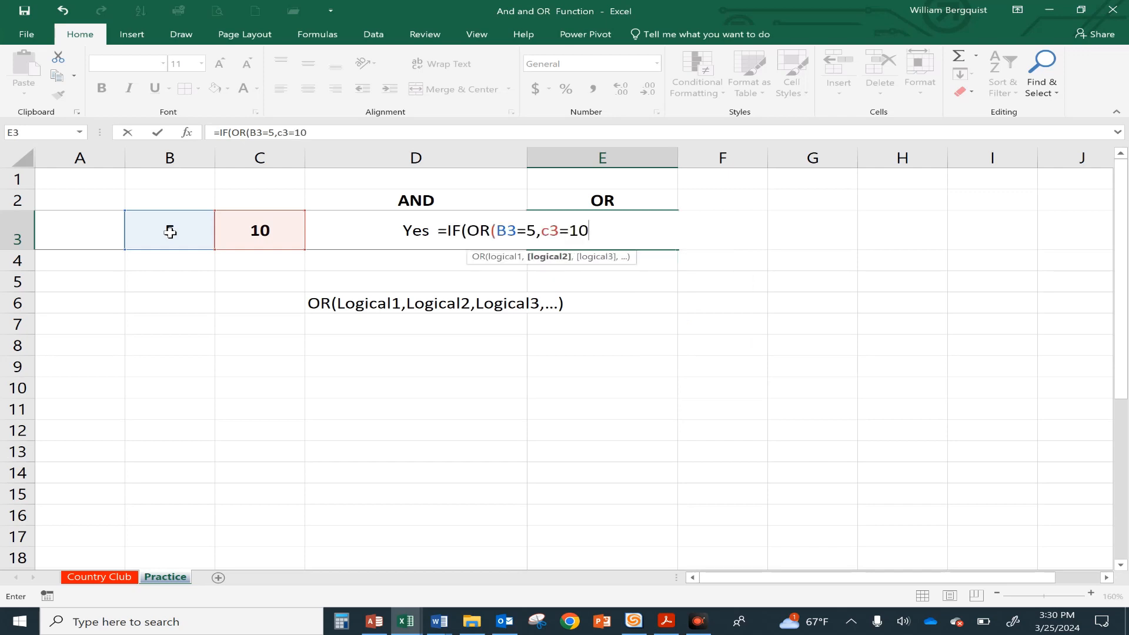
# Step: Complete the E3 formula so it returns "Yes" when either condition is true and "No" otherwise
pyautogui.write('),')
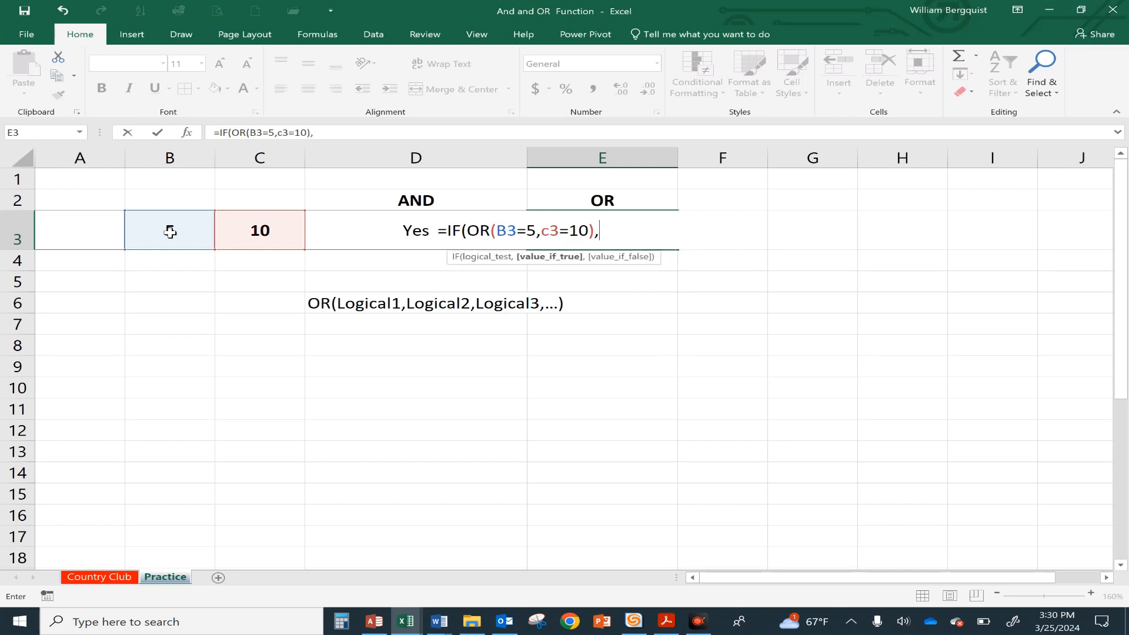
pyautogui.write('"Yes",')
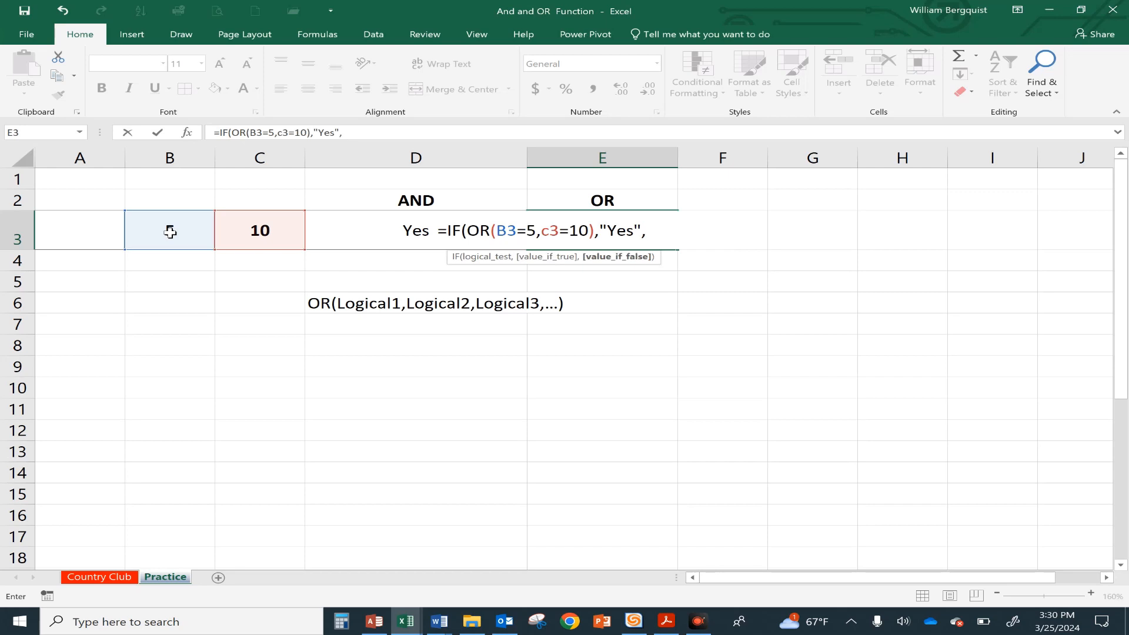
pyautogui.write('"No")')
pyautogui.press('Return')
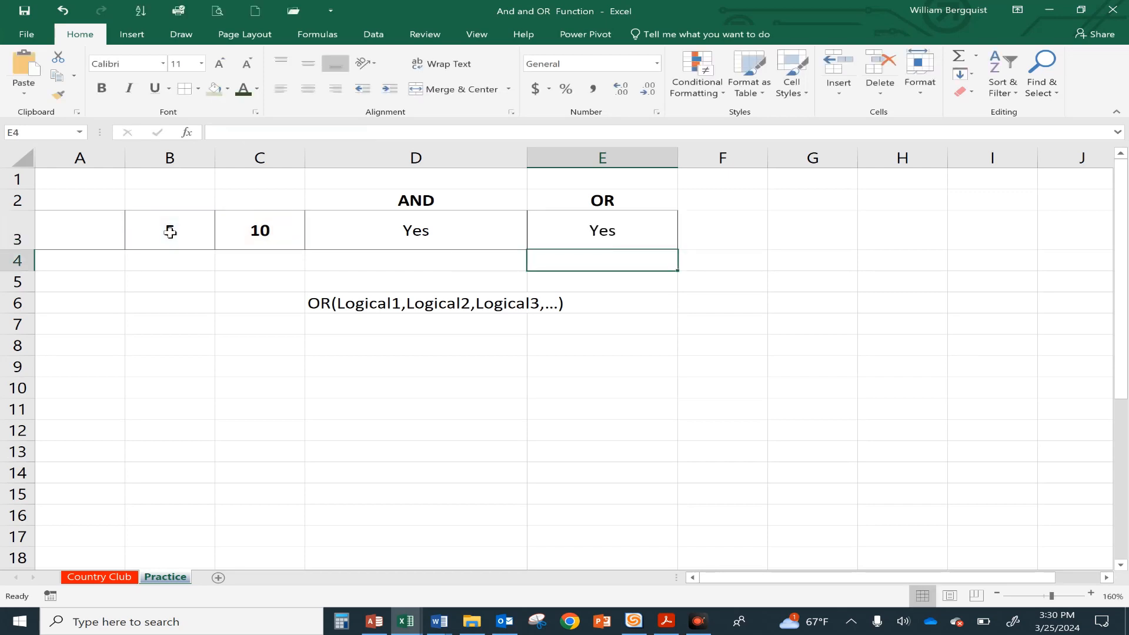
pyautogui.click(629, 230)
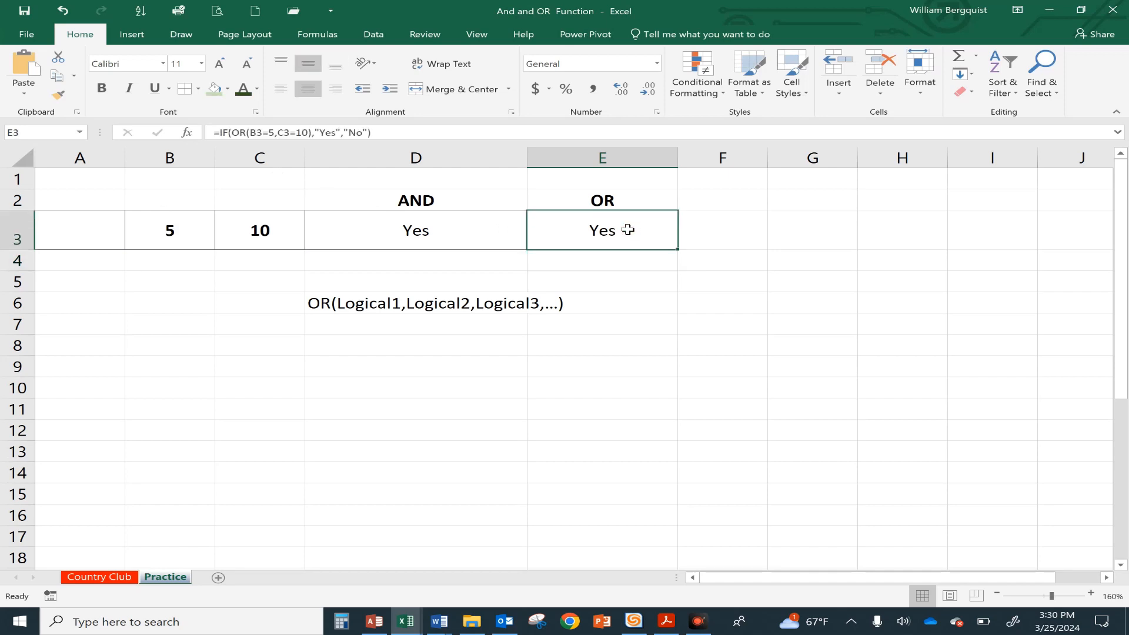
# Step: Set C3 to 9 to compare the AND and OR formulas with only one condition met
pyautogui.click(244, 228)
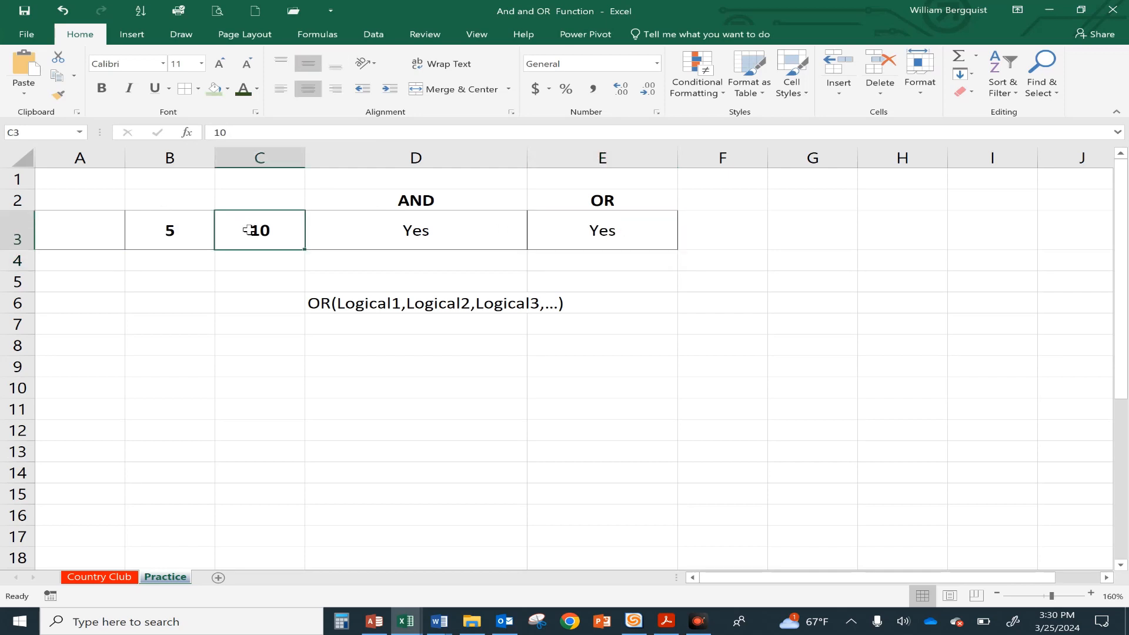
pyautogui.write('9')
pyautogui.press('Return')
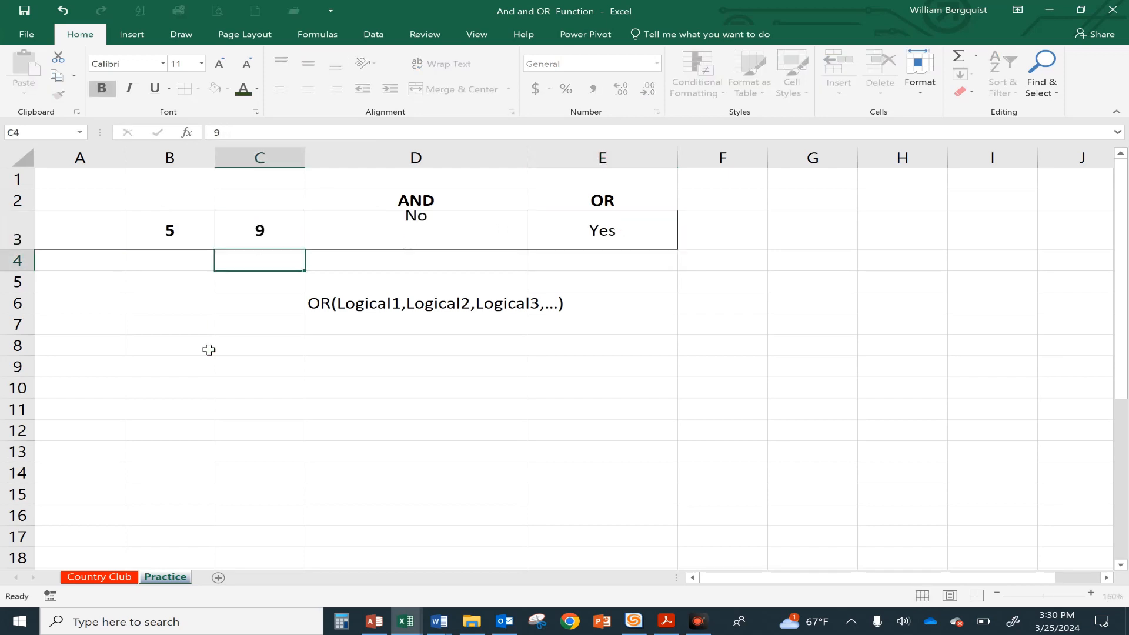
# Step: Set B3 to 3 to test both formulas with neither condition met
pyautogui.click(387, 223)
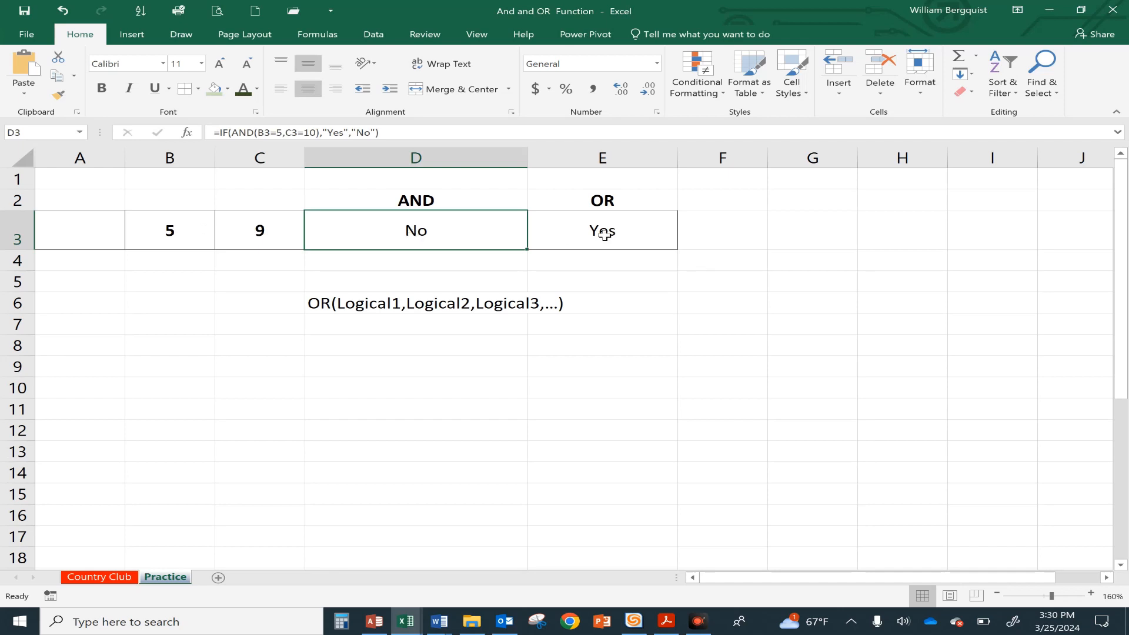
pyautogui.click(156, 229)
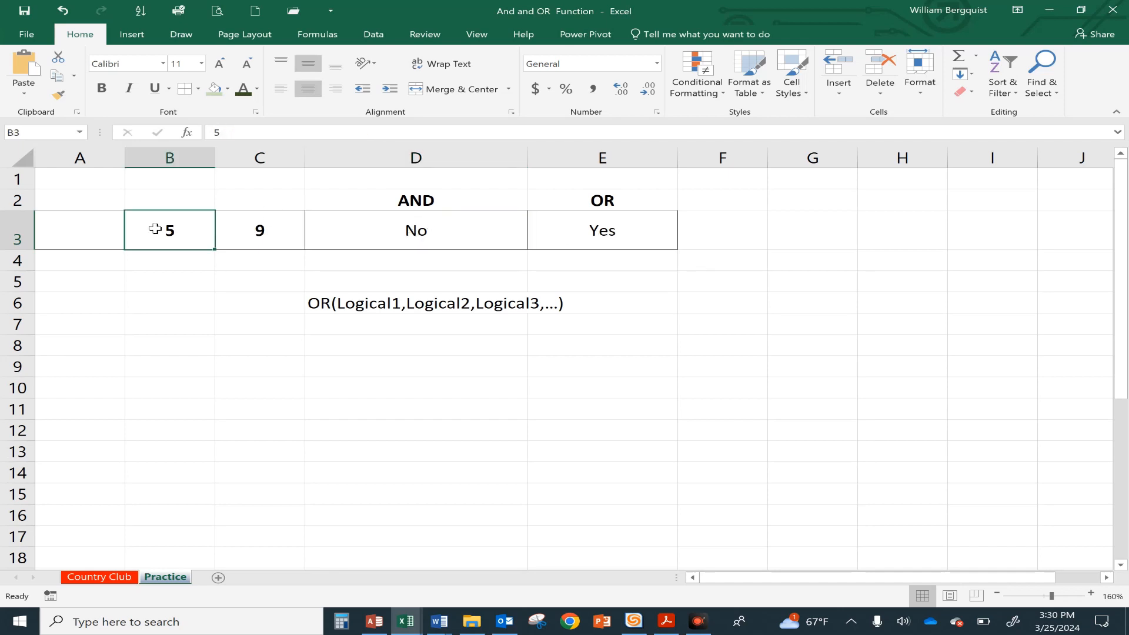
pyautogui.write('3')
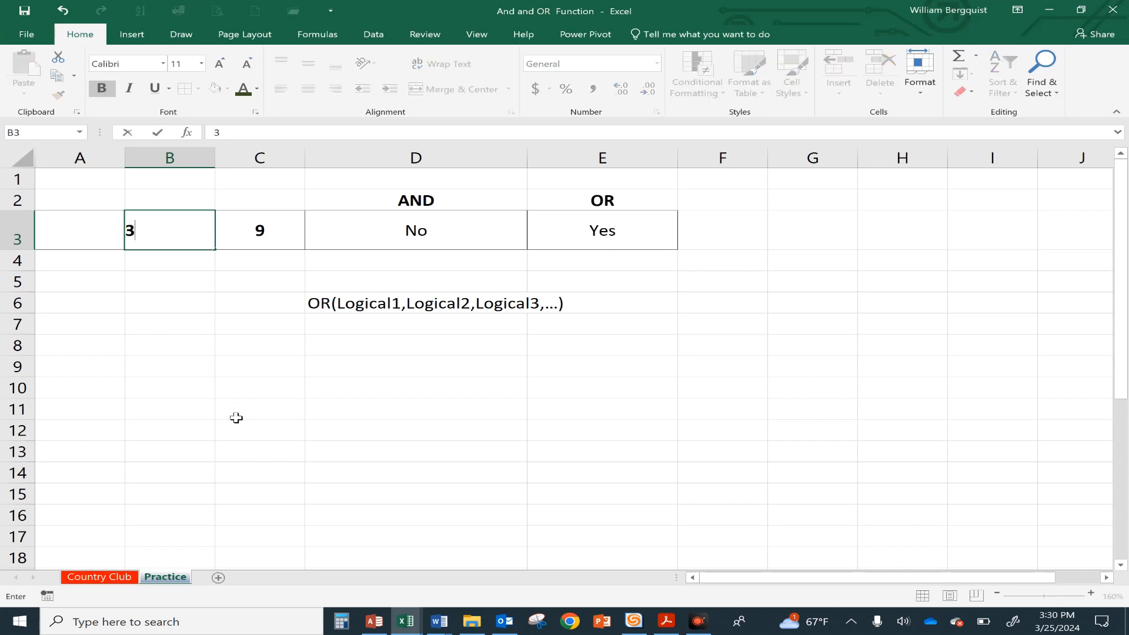
pyautogui.press('Return')
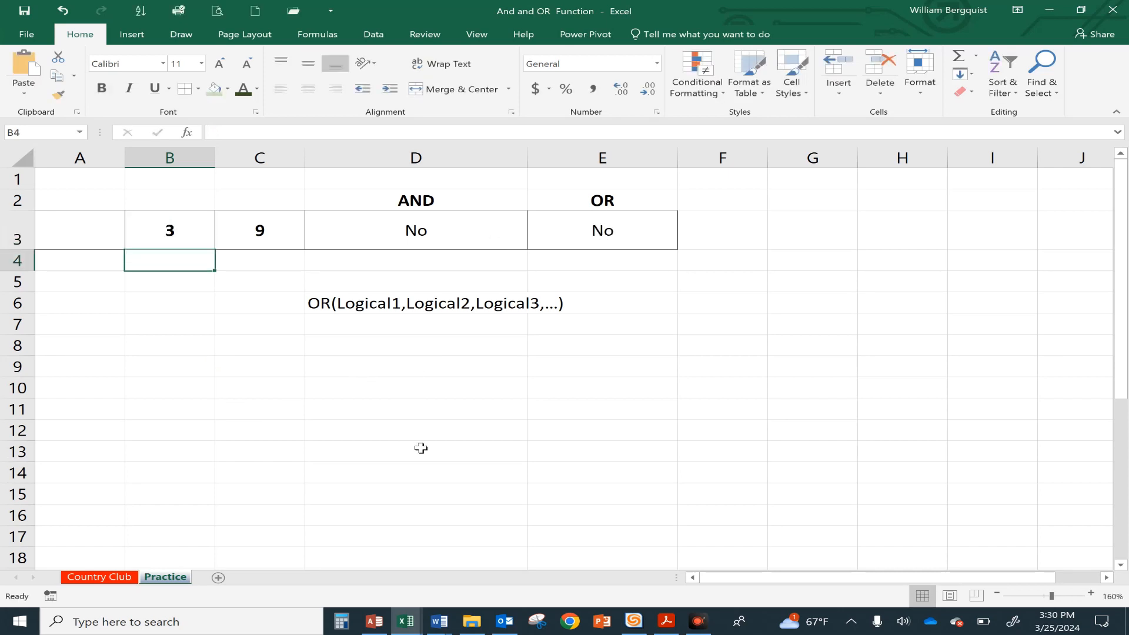
# Step: Go to the Country Club sheet and examine the first member's membership length in C6 and type in D6
pyautogui.click(114, 578)
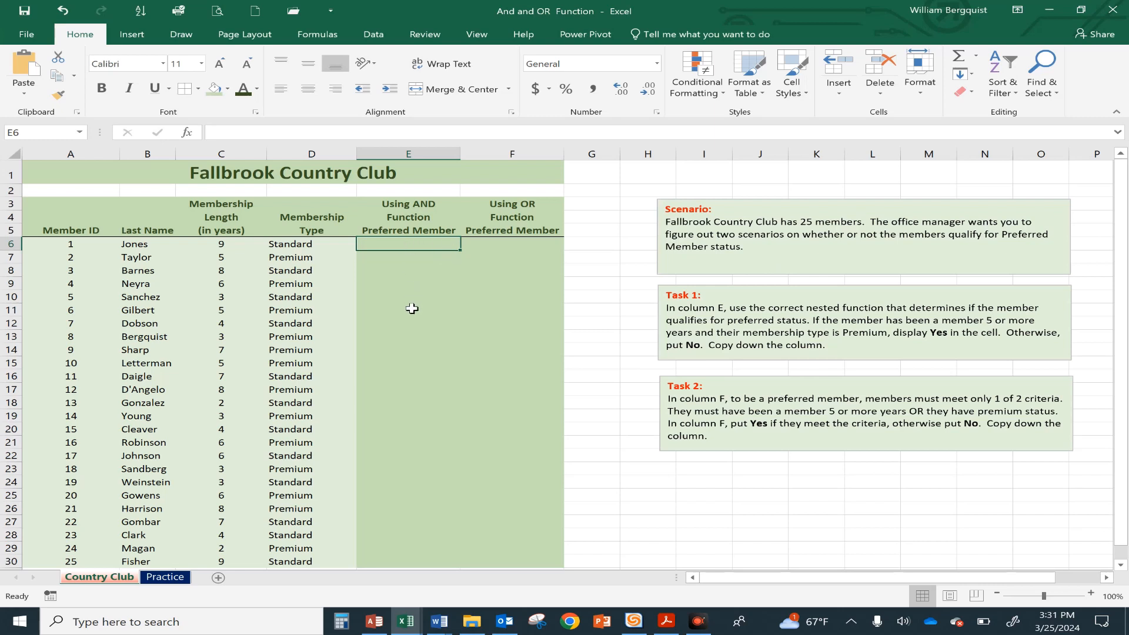
pyautogui.click(216, 243)
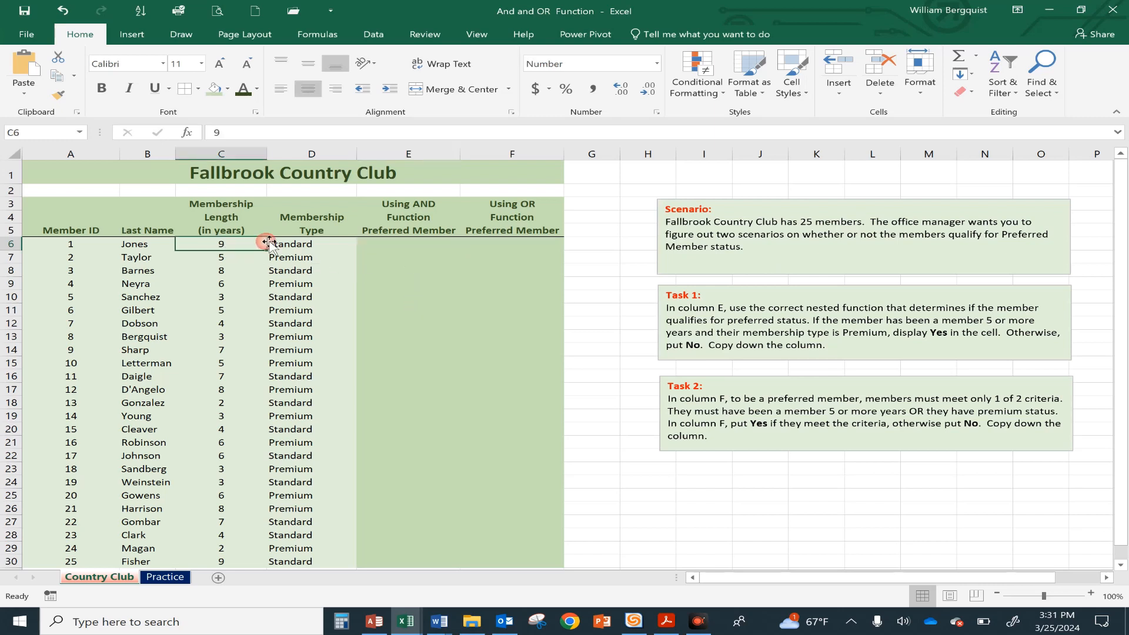
pyautogui.click(291, 243)
pyautogui.click(206, 242)
pyautogui.click(312, 247)
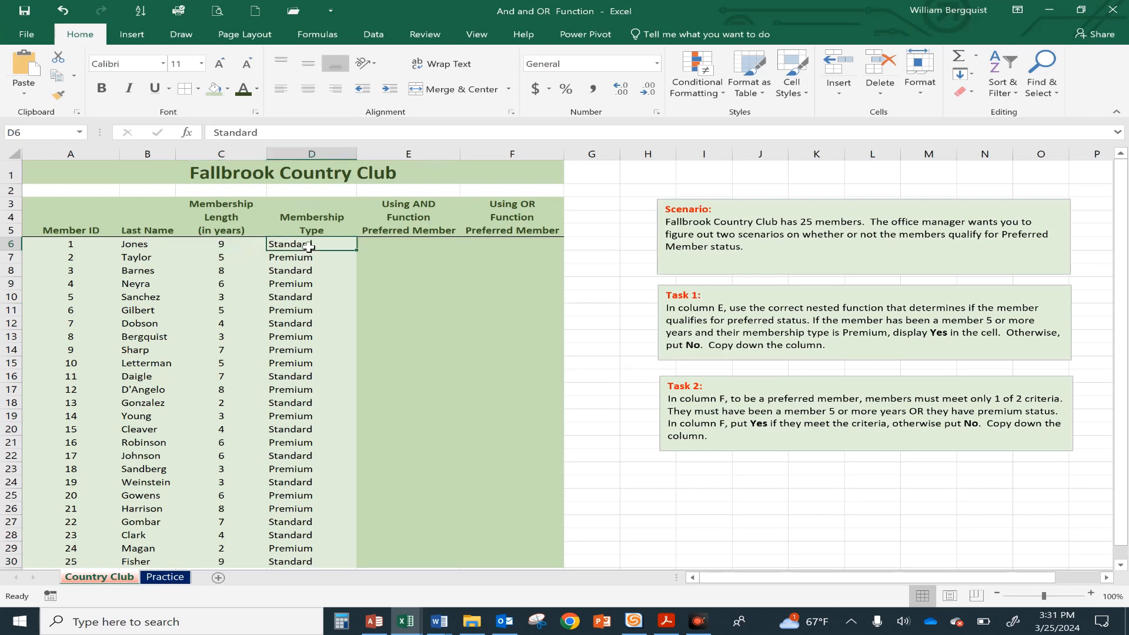
# Step: Begin an IF formula in E6 with a nested AND test requiring C6>=5 and D6="Premium"
pyautogui.click(389, 244)
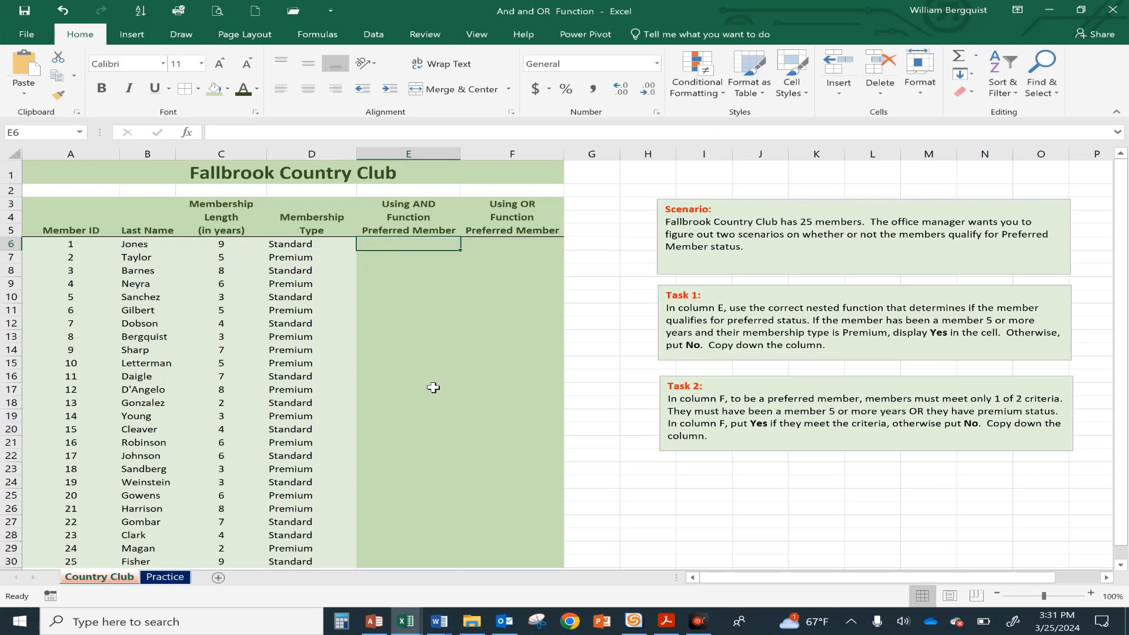
pyautogui.write('=IF')
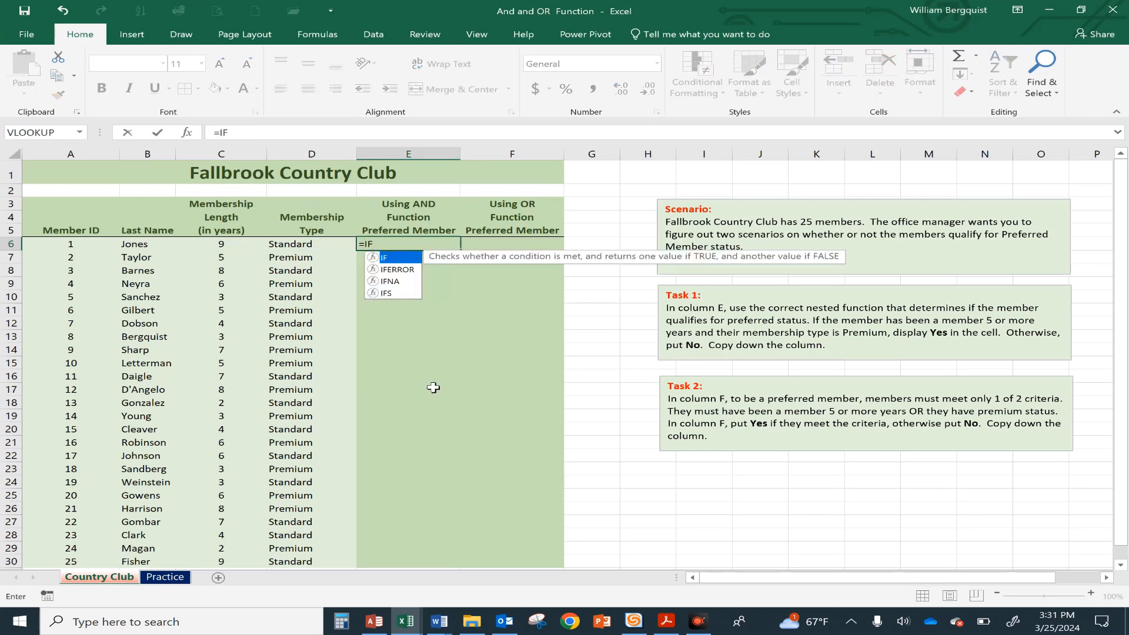
pyautogui.write('(AND(')
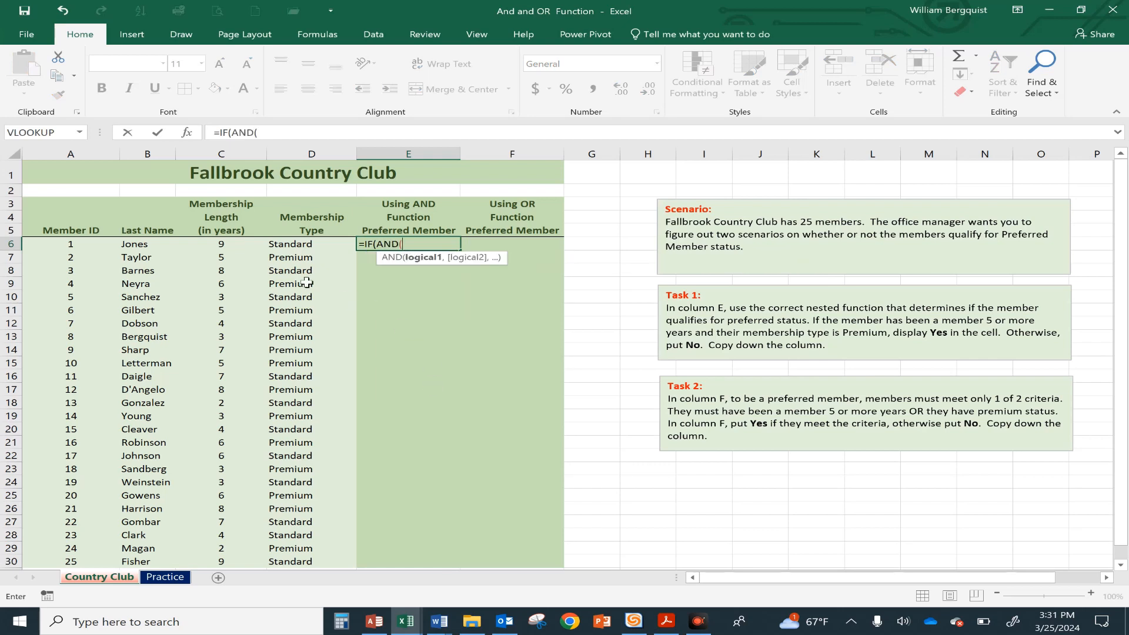
pyautogui.click(235, 248)
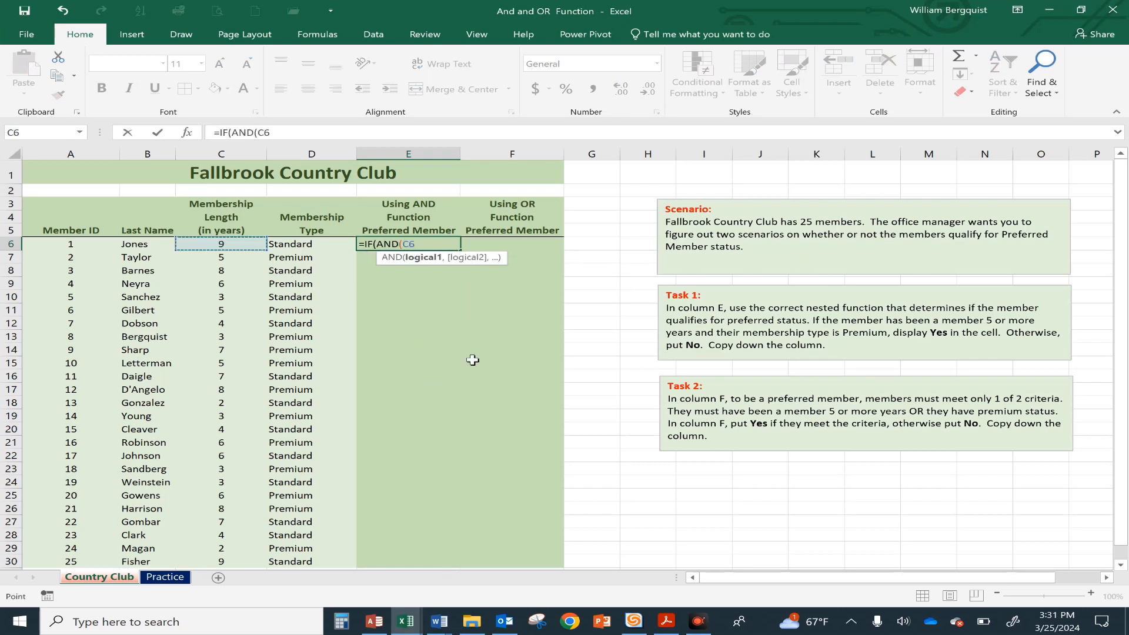
pyautogui.write('>=5,')
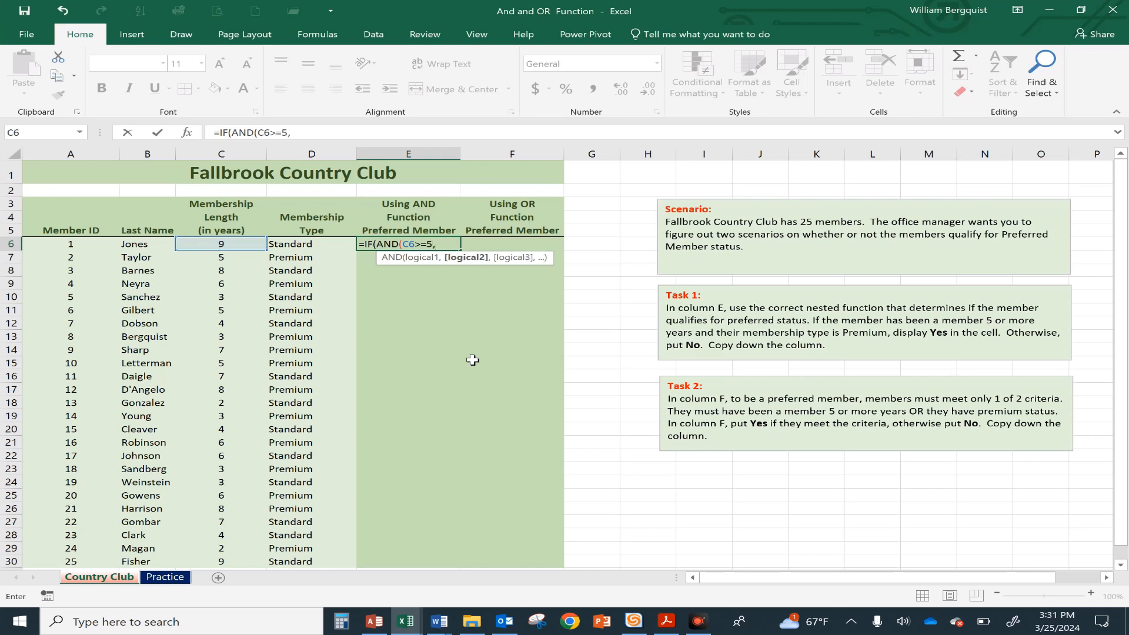
pyautogui.click(315, 246)
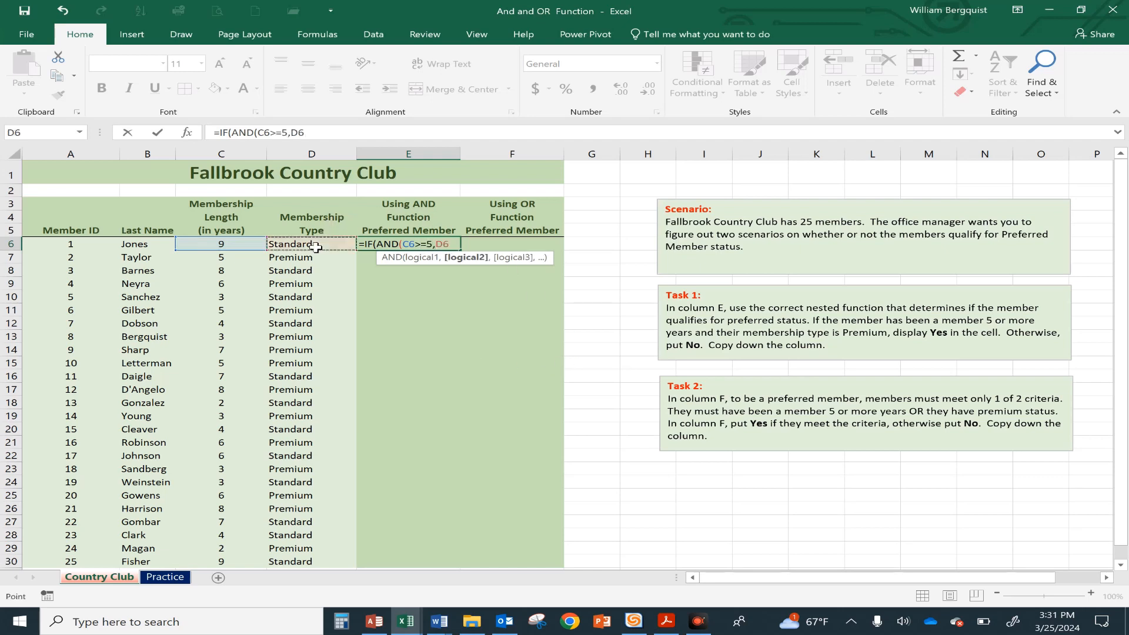
pyautogui.write('="Premium')
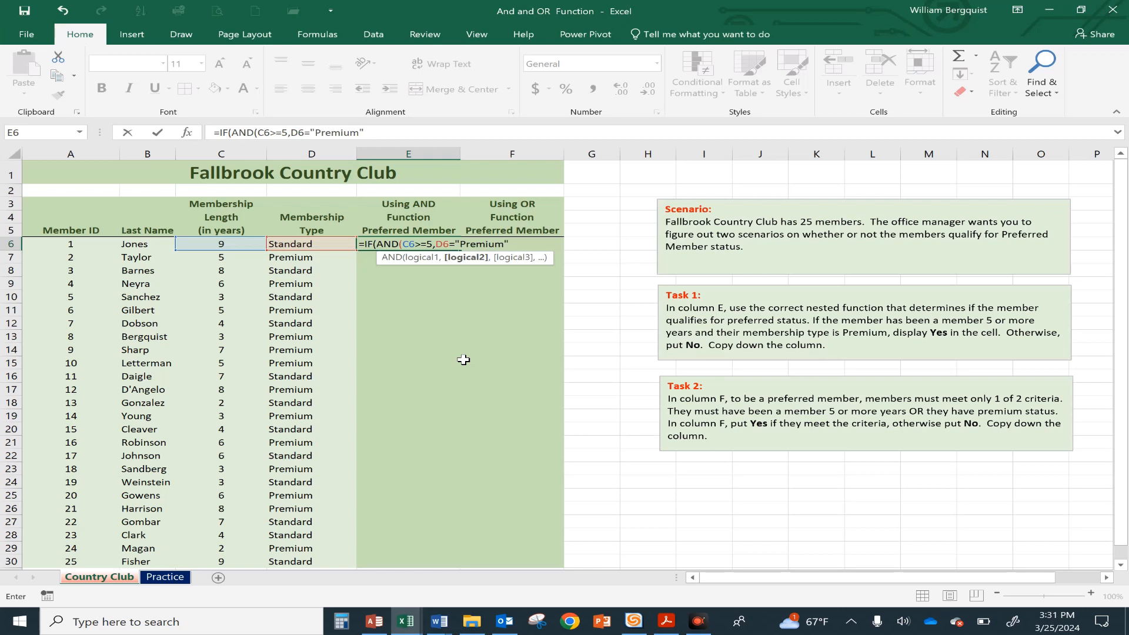
pyautogui.write('")')
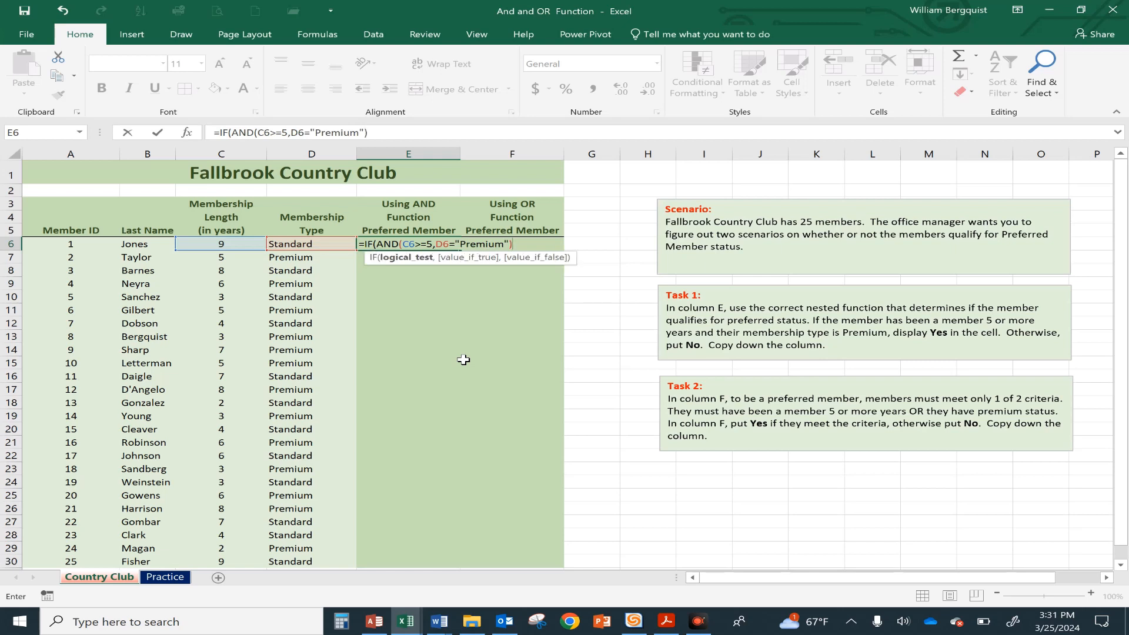
# Step: Complete the E6 formula to return "Yes" if true and "No" if false, and center the cell horizontally
pyautogui.write(',"Y')
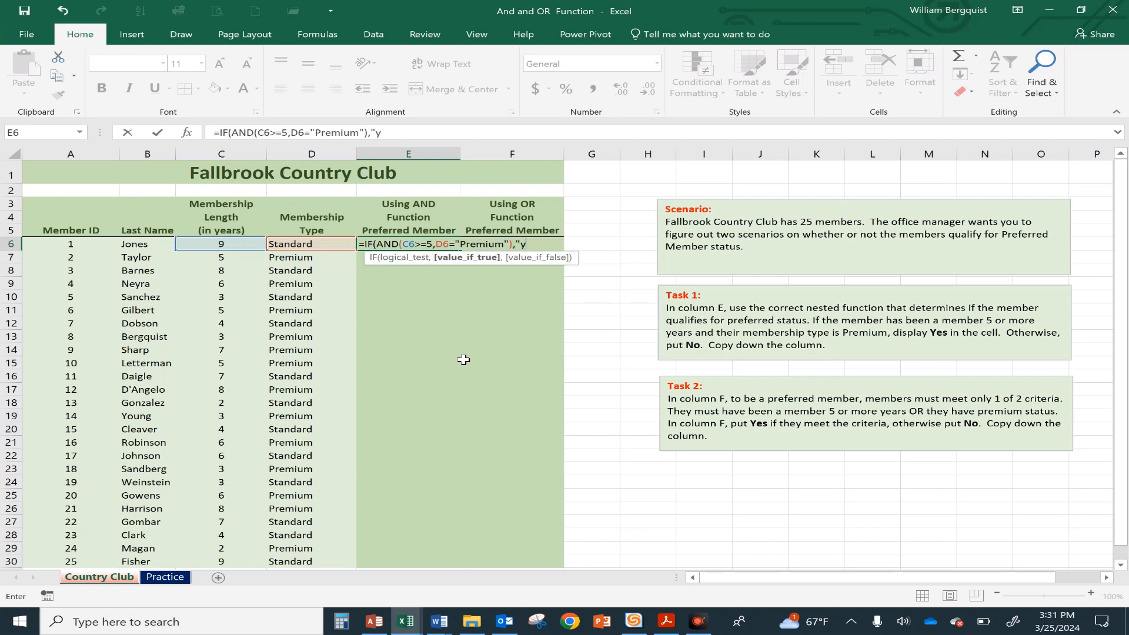
pyautogui.write('es",')
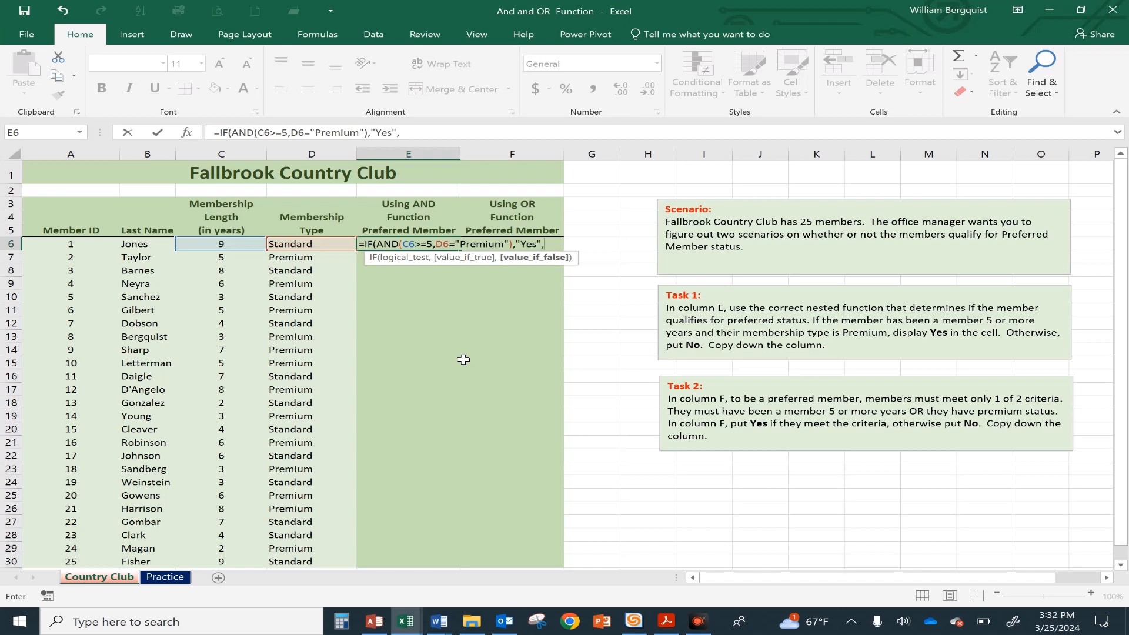
pyautogui.write('"No')
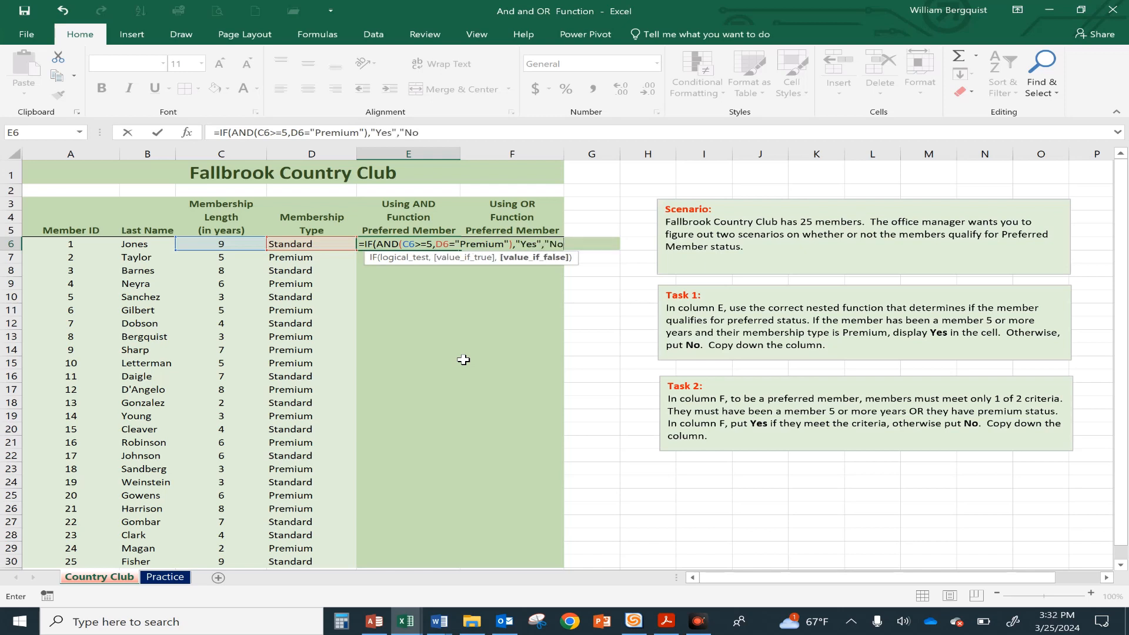
pyautogui.write('"')
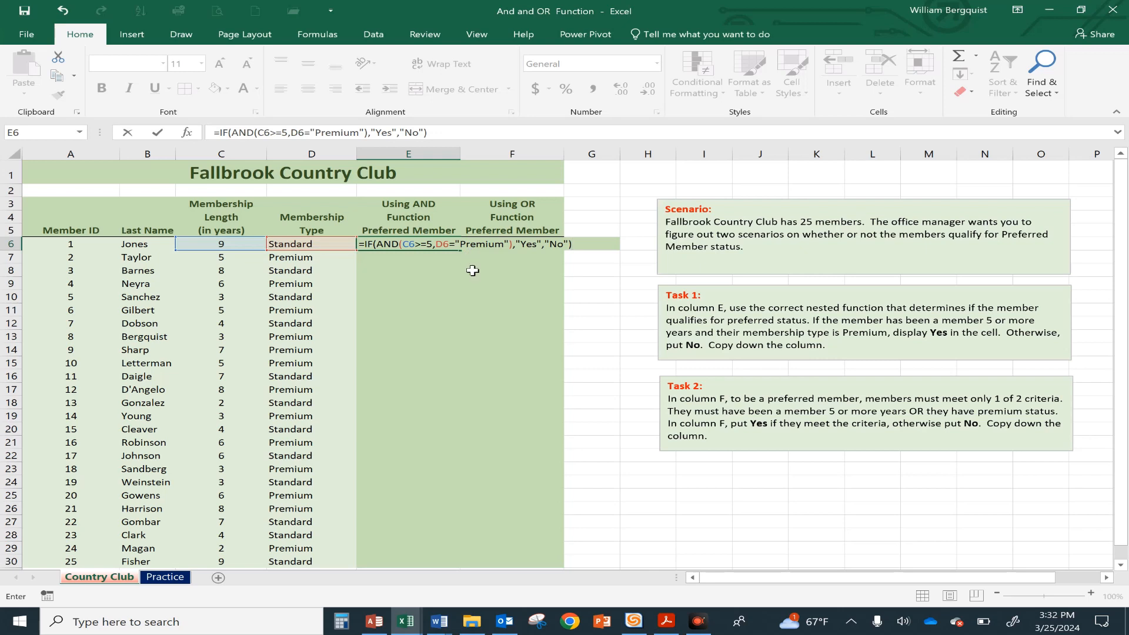
pyautogui.press('Return')
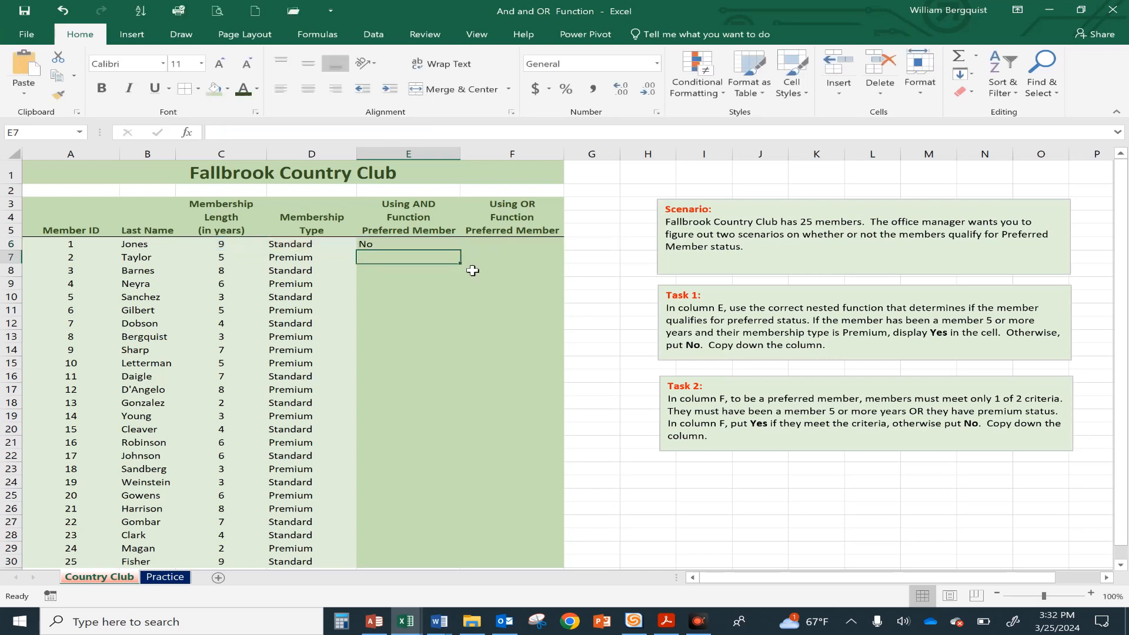
pyautogui.click(399, 245)
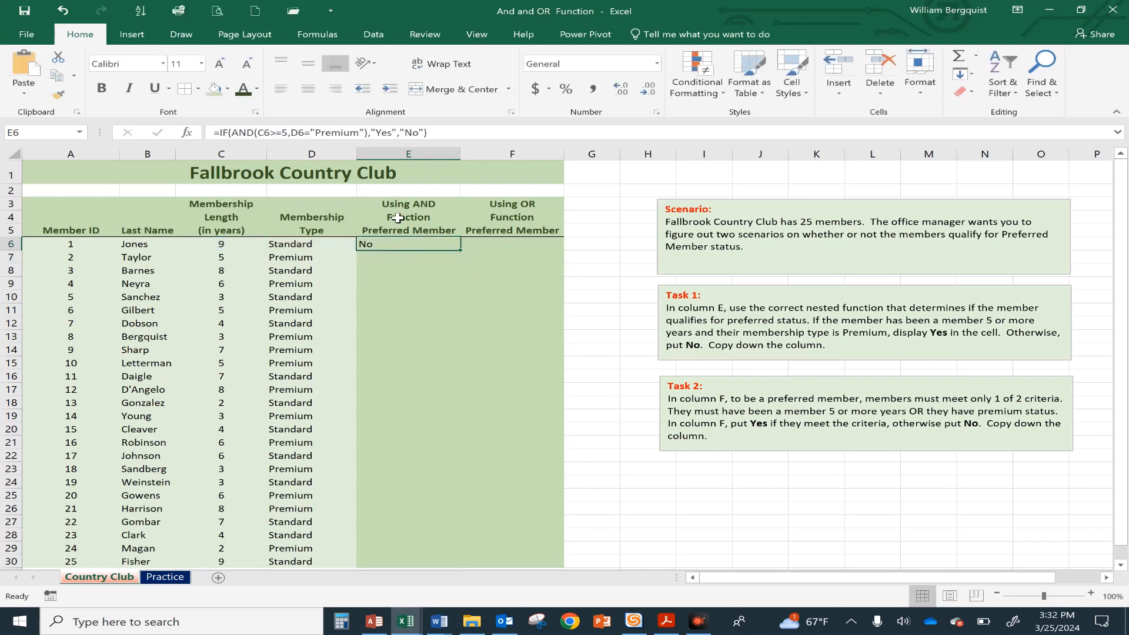
pyautogui.click(311, 91)
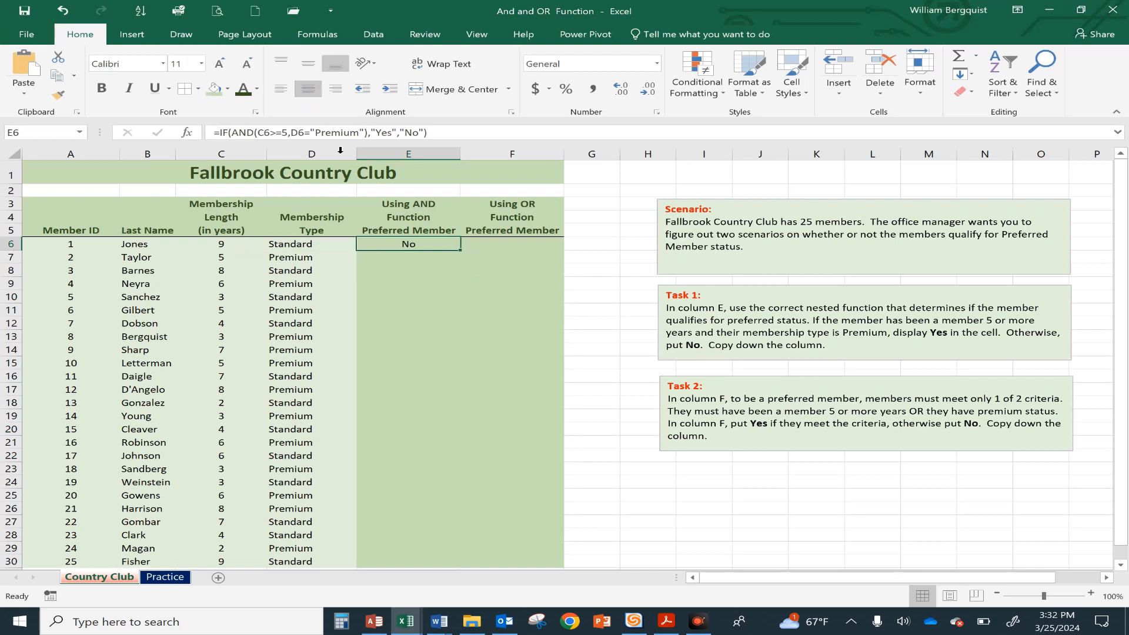
# Step: Check the membership length and type for the first two members, and copy the E6 formula down through E30
pyautogui.moveTo(212, 246); pyautogui.dragTo(275, 244)
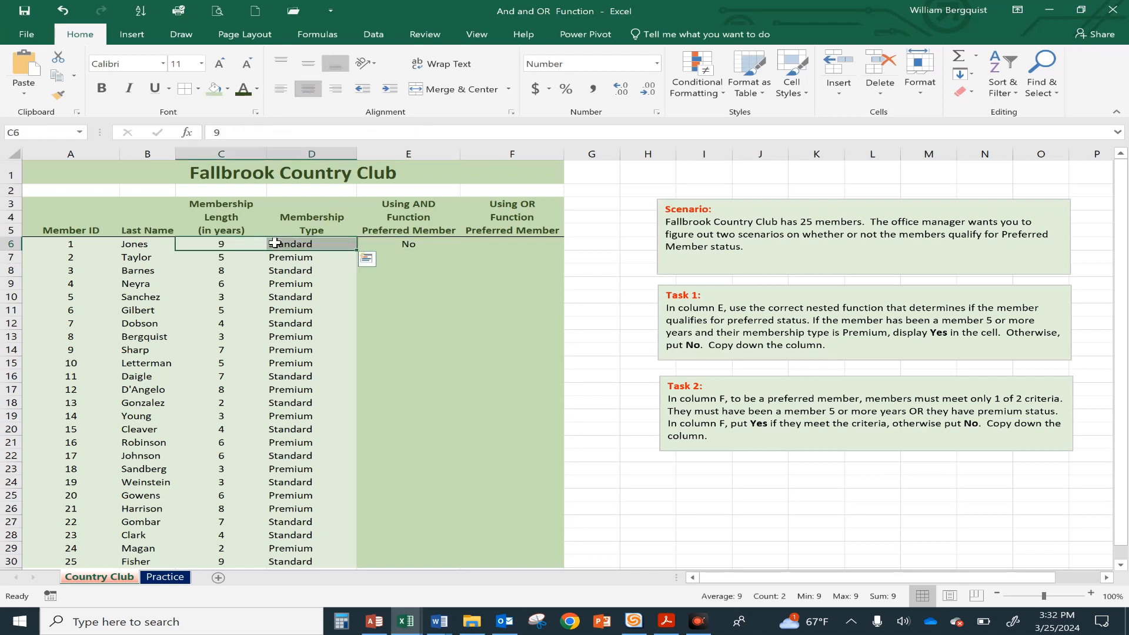
pyautogui.click(251, 246)
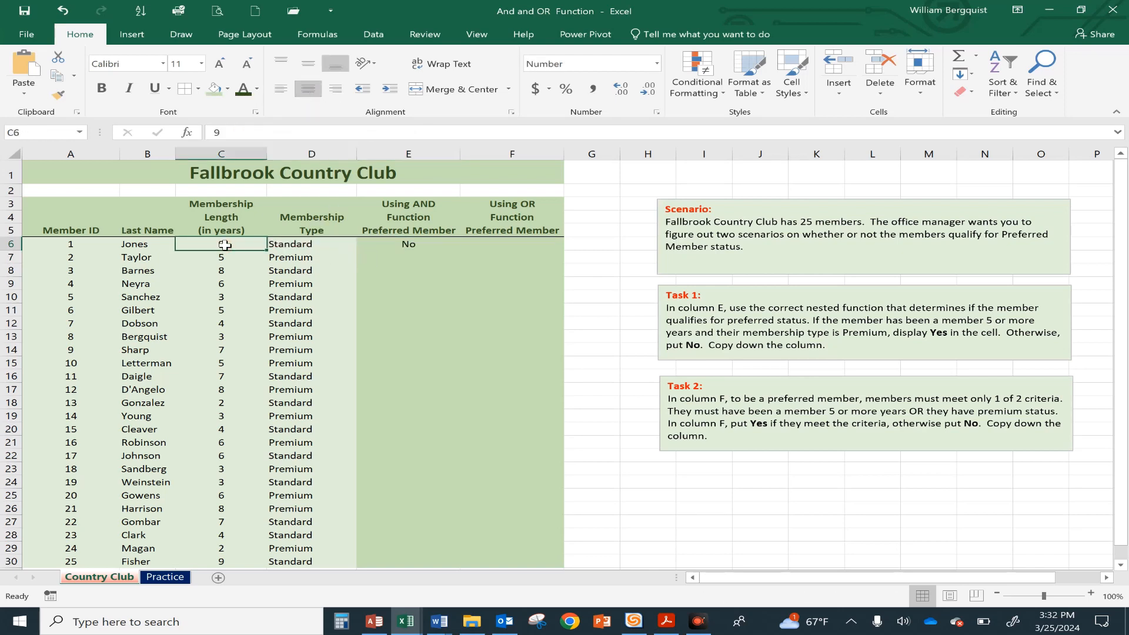
pyautogui.click(307, 243)
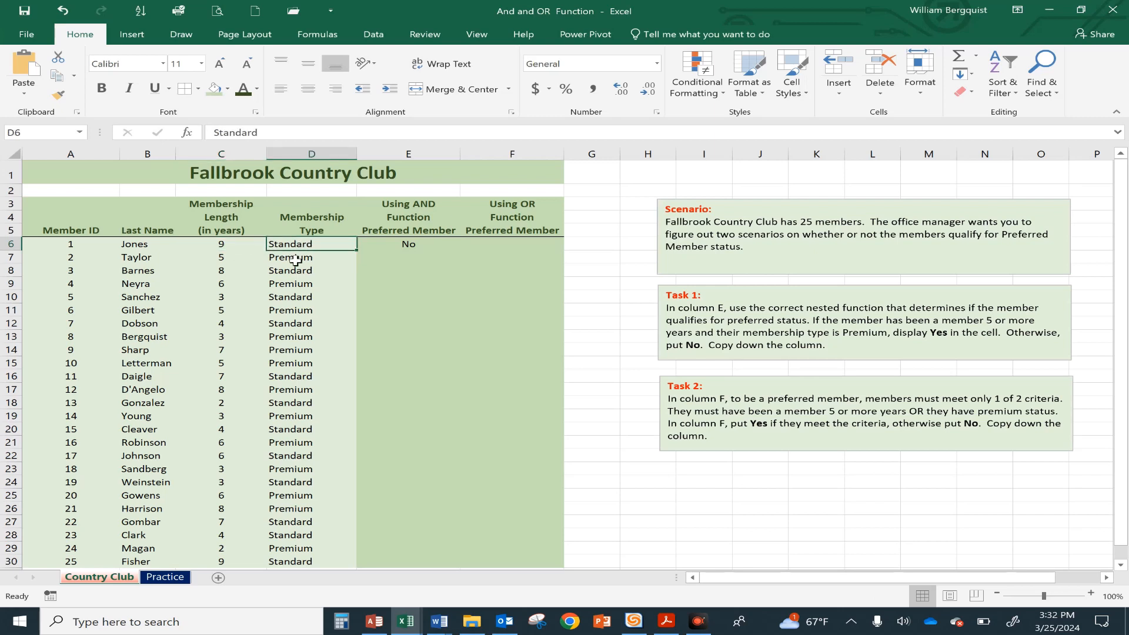
pyautogui.click(296, 259)
pyautogui.click(224, 255)
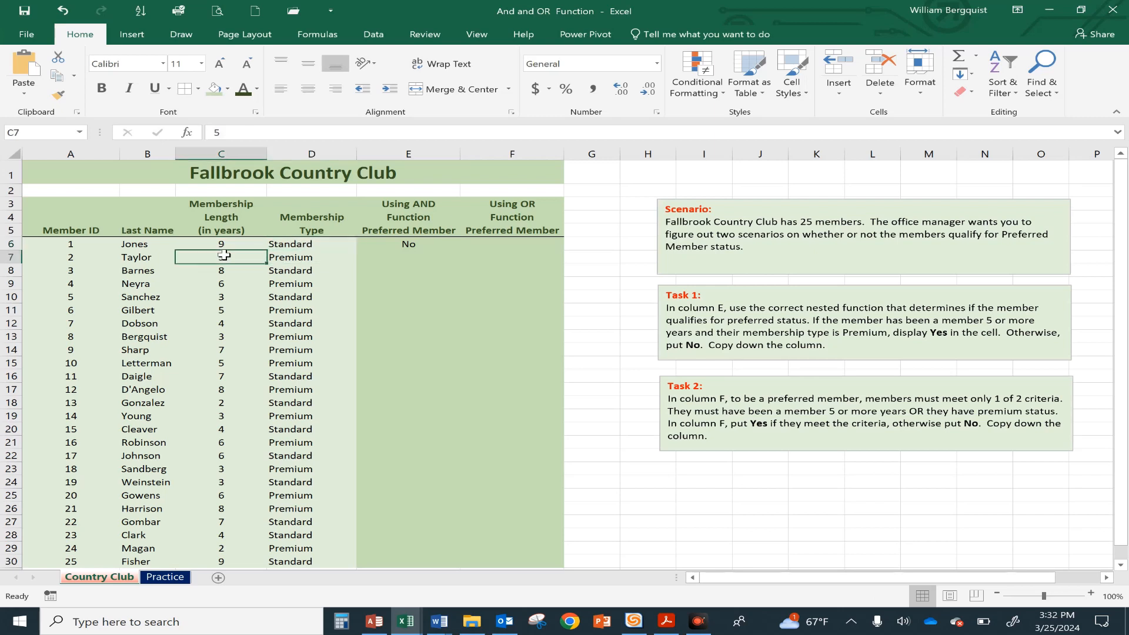
pyautogui.click(419, 244)
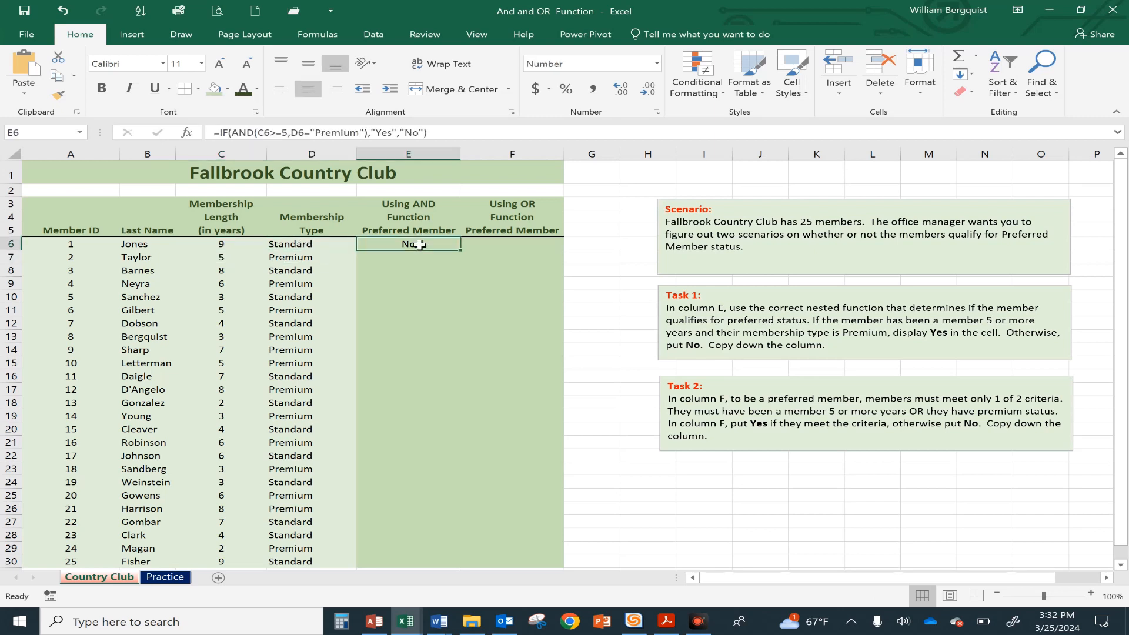
pyautogui.doubleClick(463, 250)
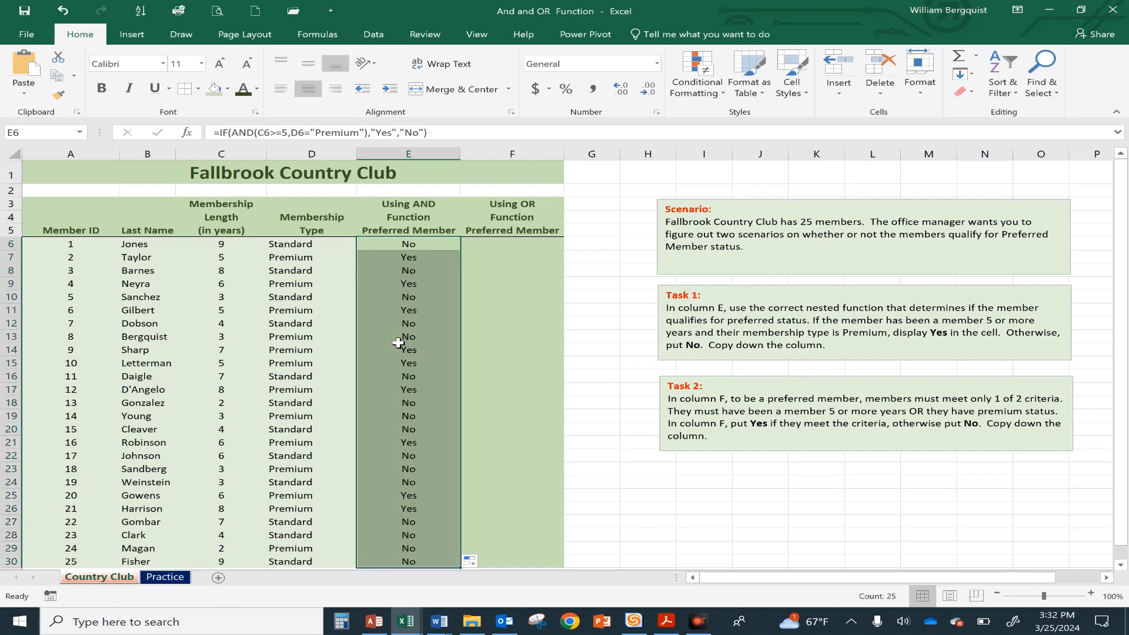
# Step: Examine the copied AND formulas in E14, E18 and E22, and review the original formula in E6
pyautogui.click(399, 345)
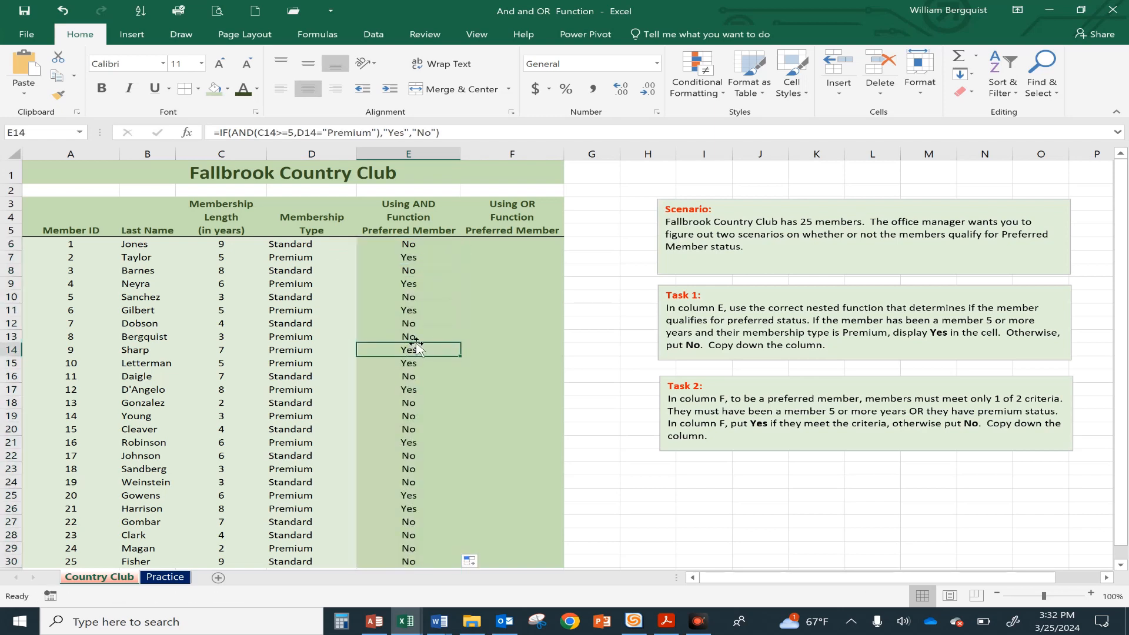
pyautogui.click(287, 348)
pyautogui.click(418, 350)
pyautogui.click(412, 402)
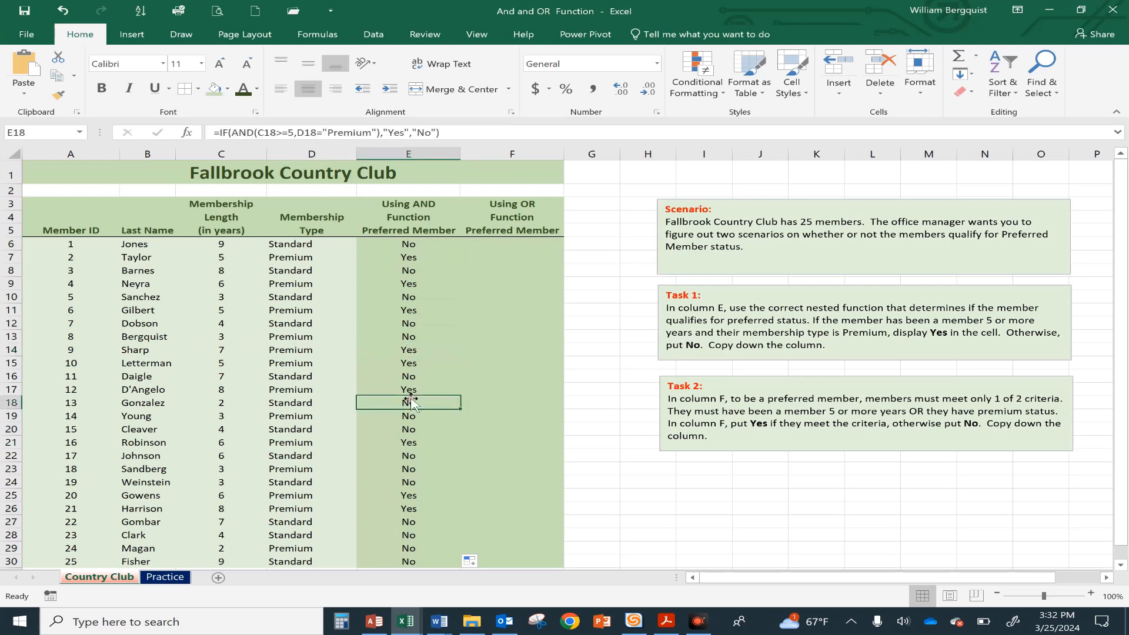
pyautogui.click(408, 454)
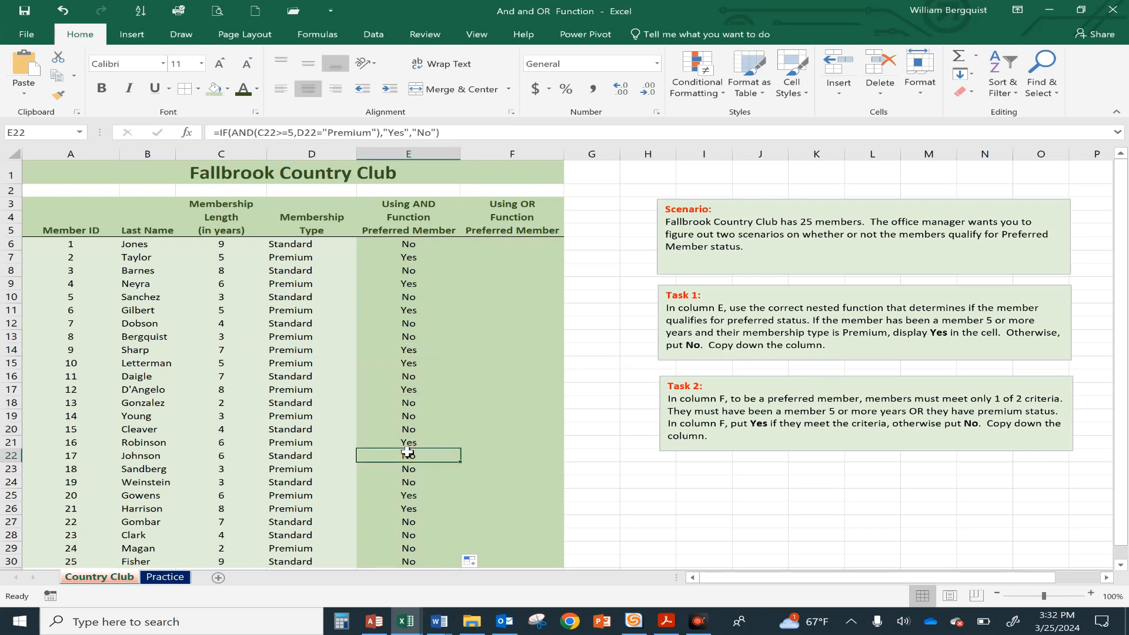
pyautogui.click(504, 245)
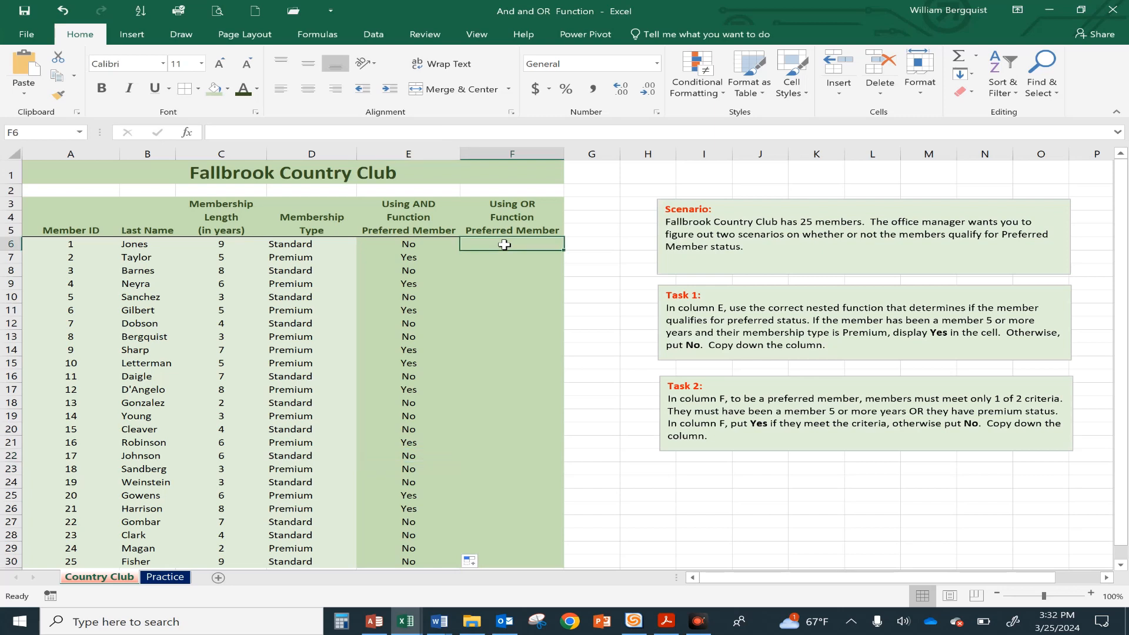
pyautogui.click(411, 244)
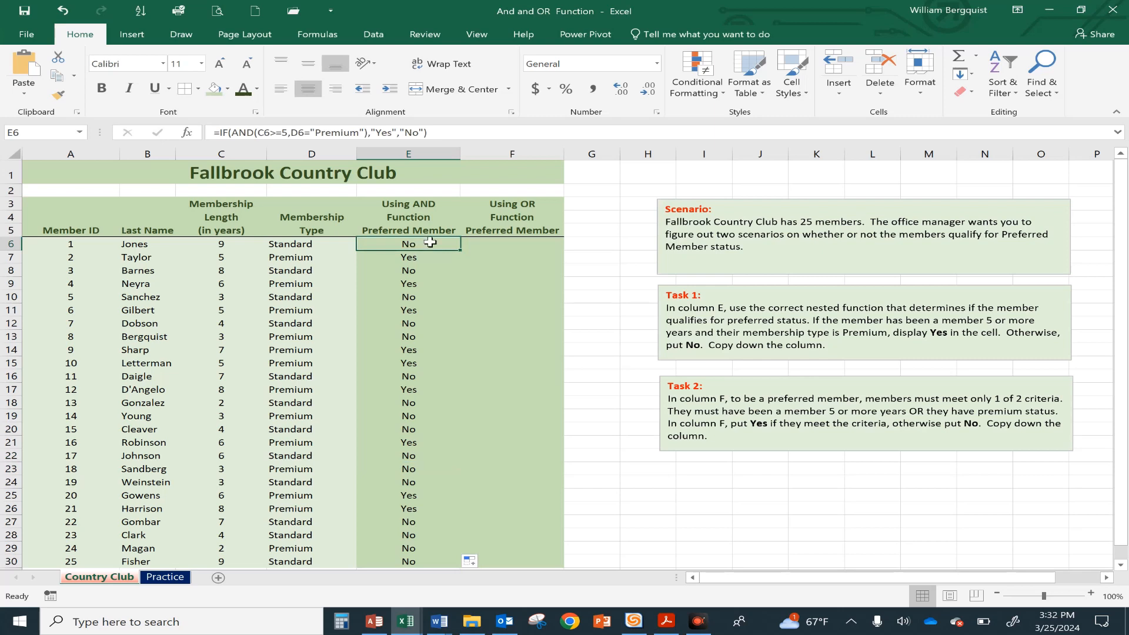
# Step: Begin an IF formula in F6 with a nested OR whose first condition is C6>=5
pyautogui.click(506, 245)
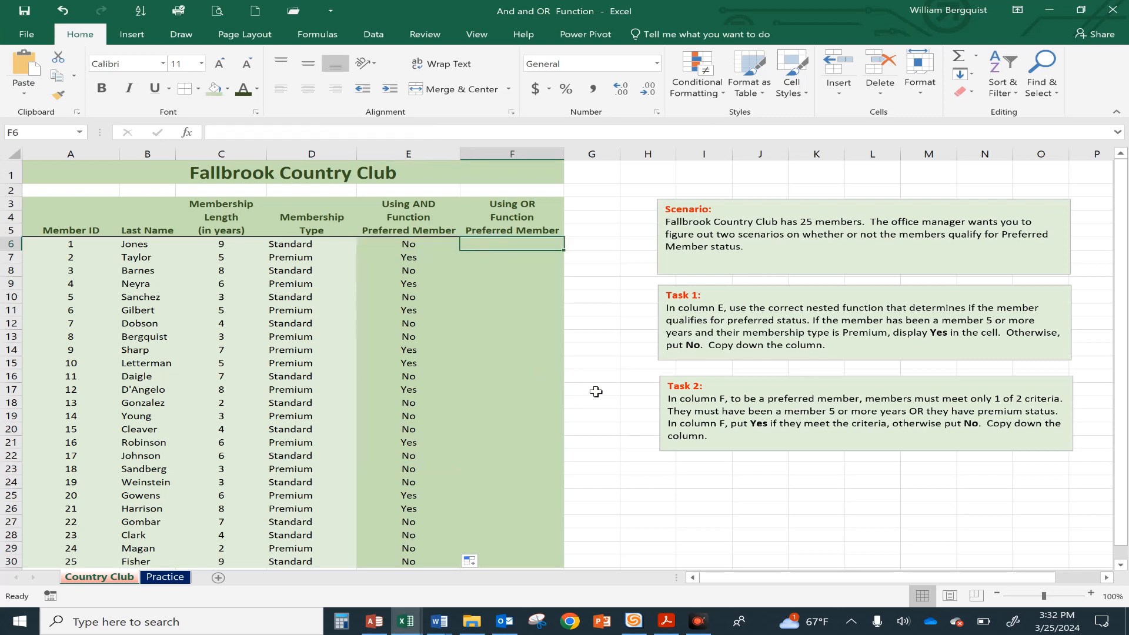
pyautogui.write('=IF')
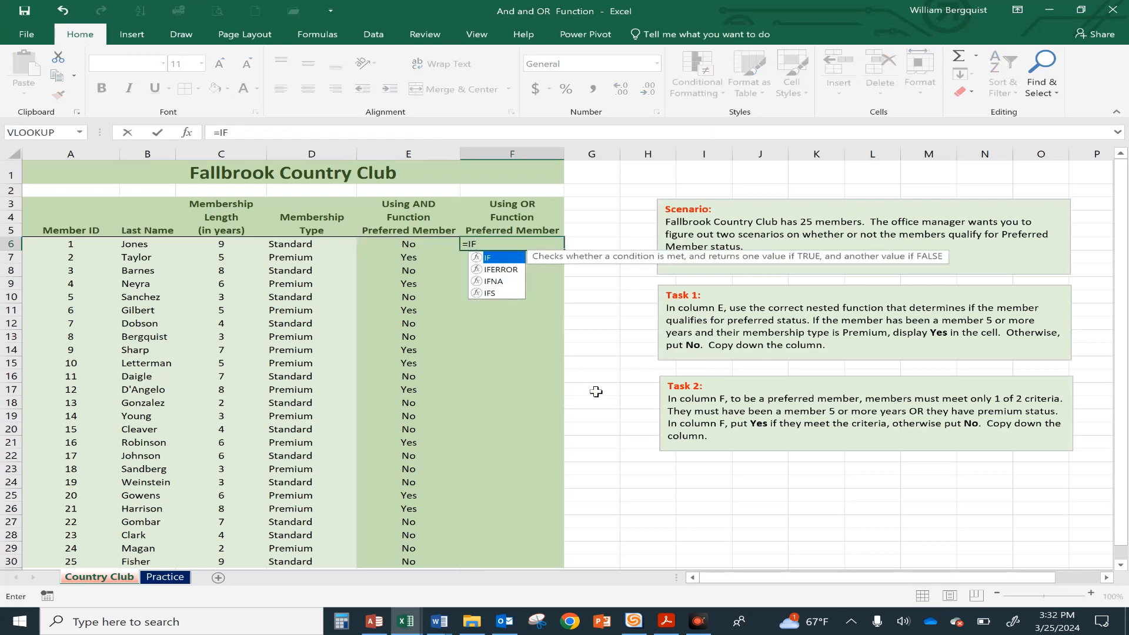
pyautogui.write('(')
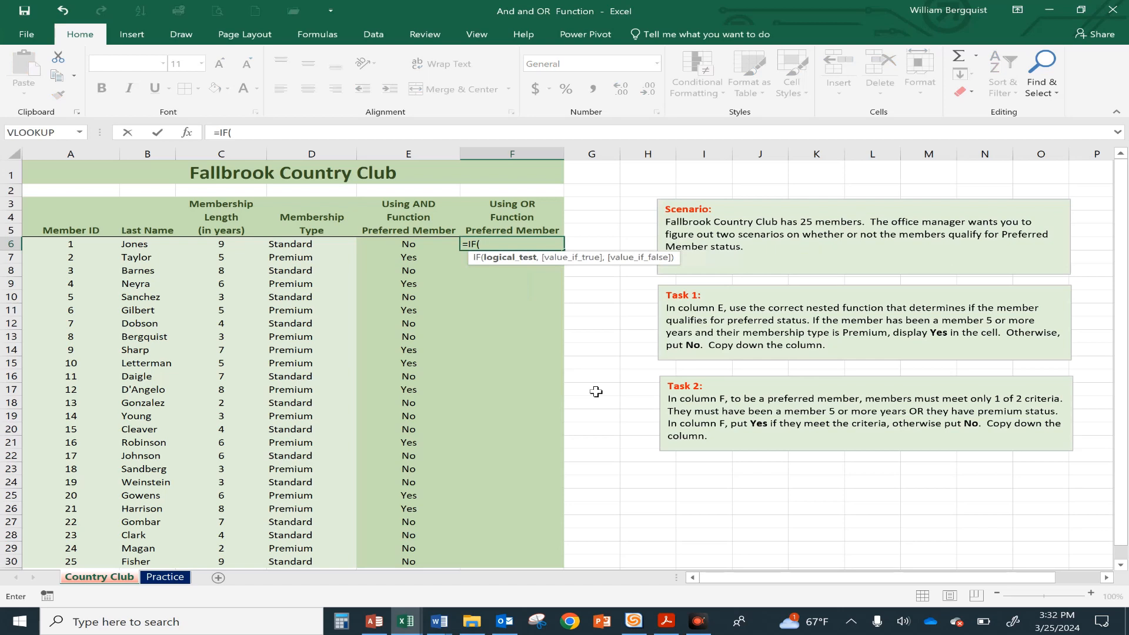
pyautogui.write('OR(')
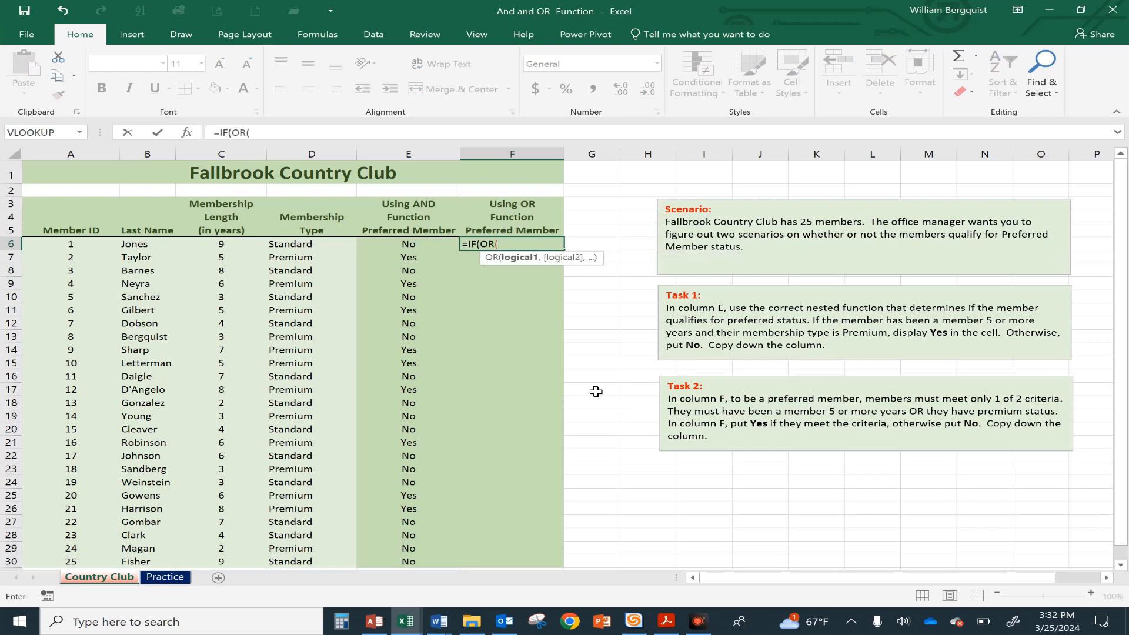
pyautogui.click(210, 245)
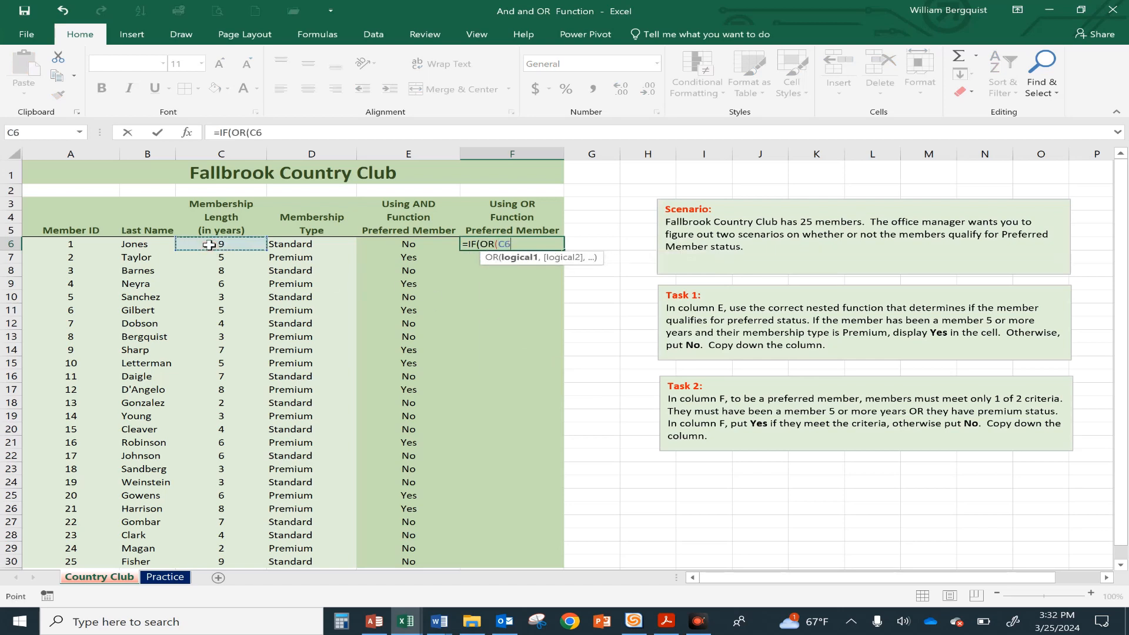
pyautogui.write('>=5,')
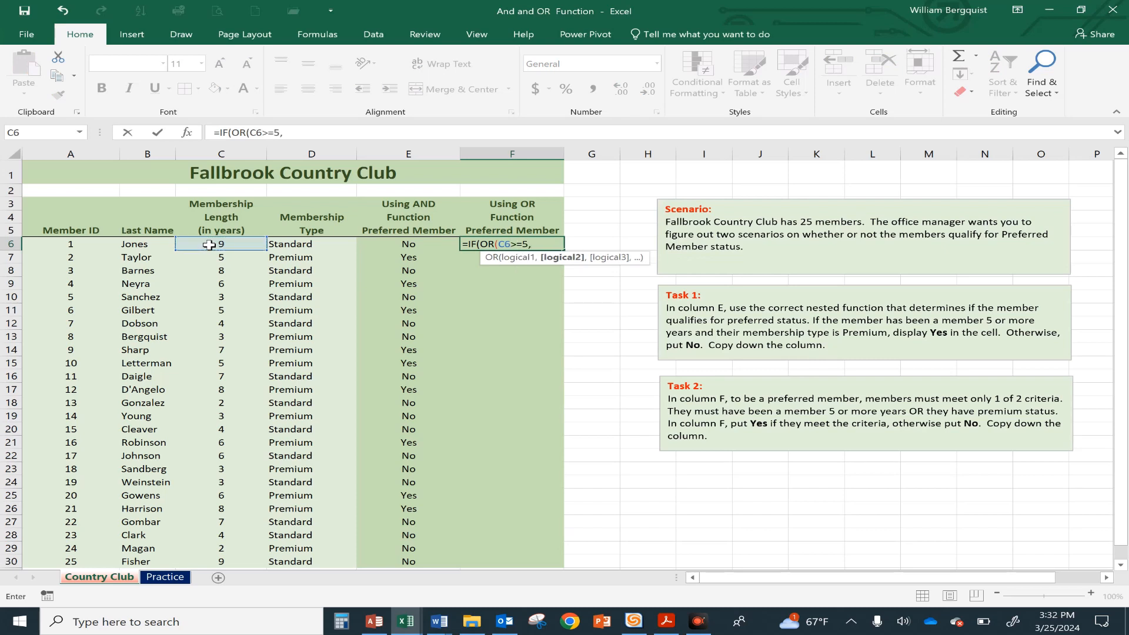
# Step: Add D6="Premium" as the second OR condition in the F6 formula and close the OR test
pyautogui.click(288, 248)
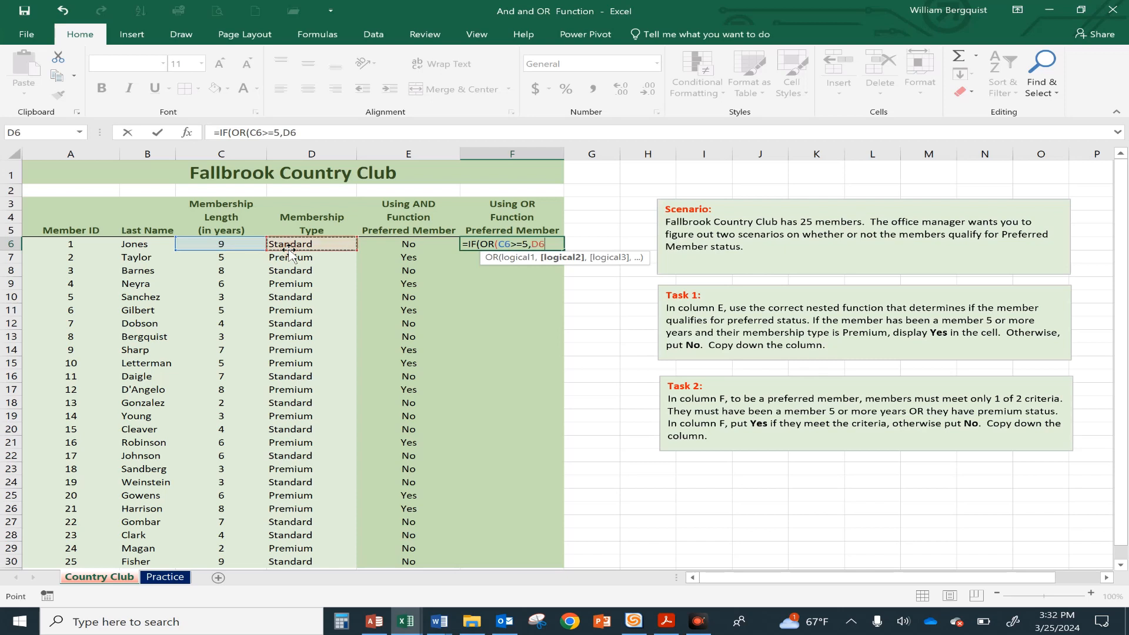
pyautogui.write('=')
pyautogui.press('BackSpace')
pyautogui.write('S')
pyautogui.press('BackSpace')
pyautogui.write('"S')
pyautogui.press('BackSpace')
pyautogui.write('Premium"')
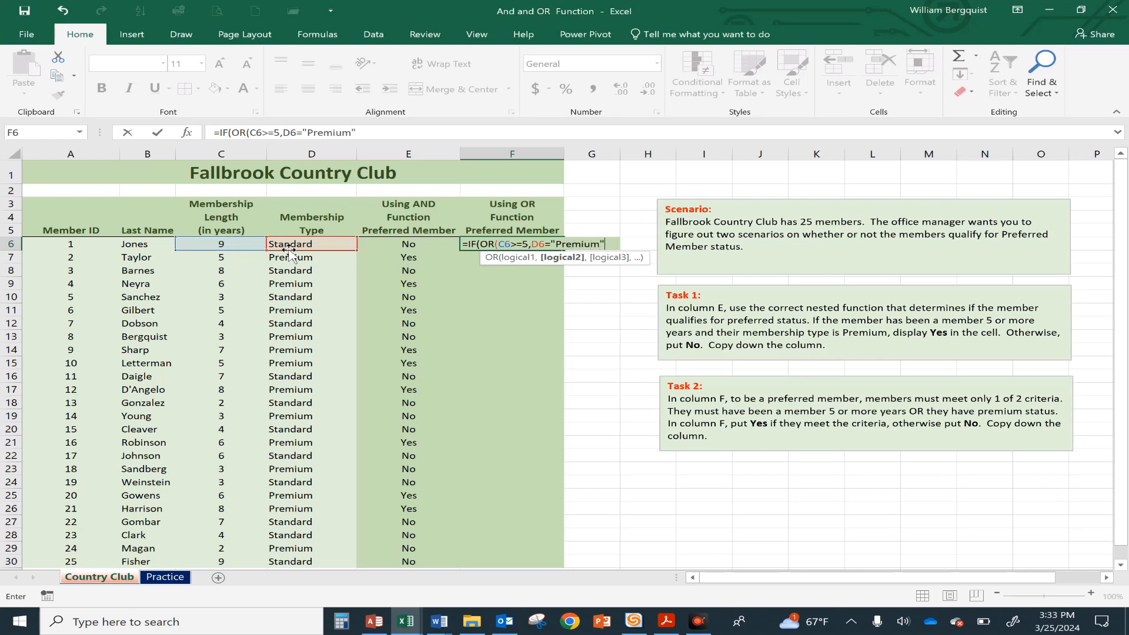
pyautogui.write('),')
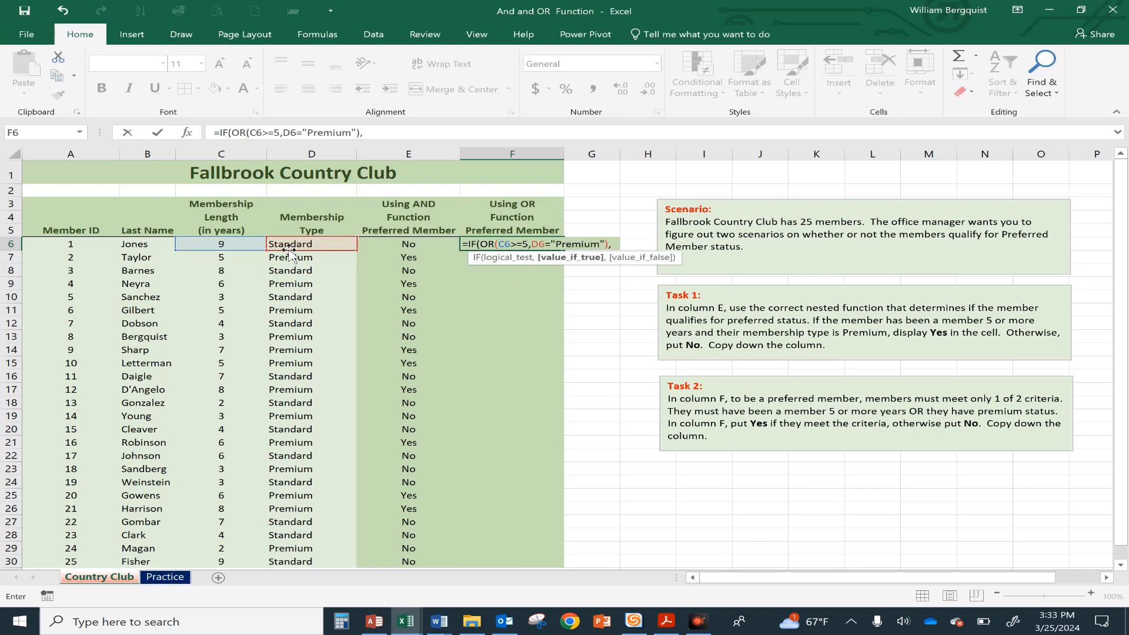
# Step: Complete the F6 formula to return "Yes" if true and "No" if false
pyautogui.write('"Yes"')
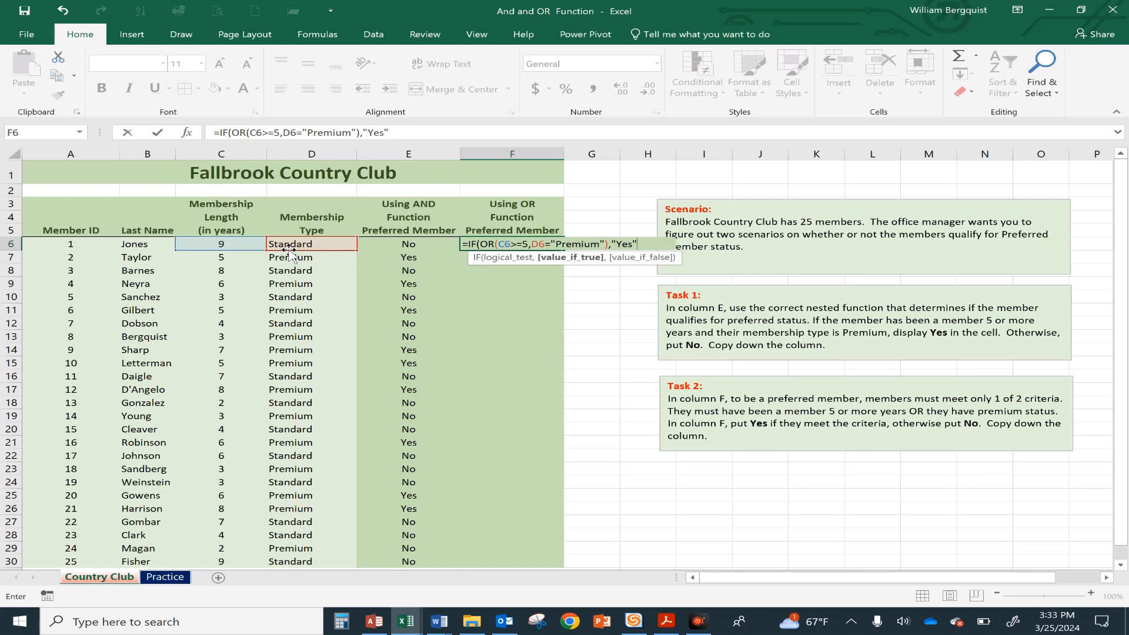
pyautogui.write(',"No')
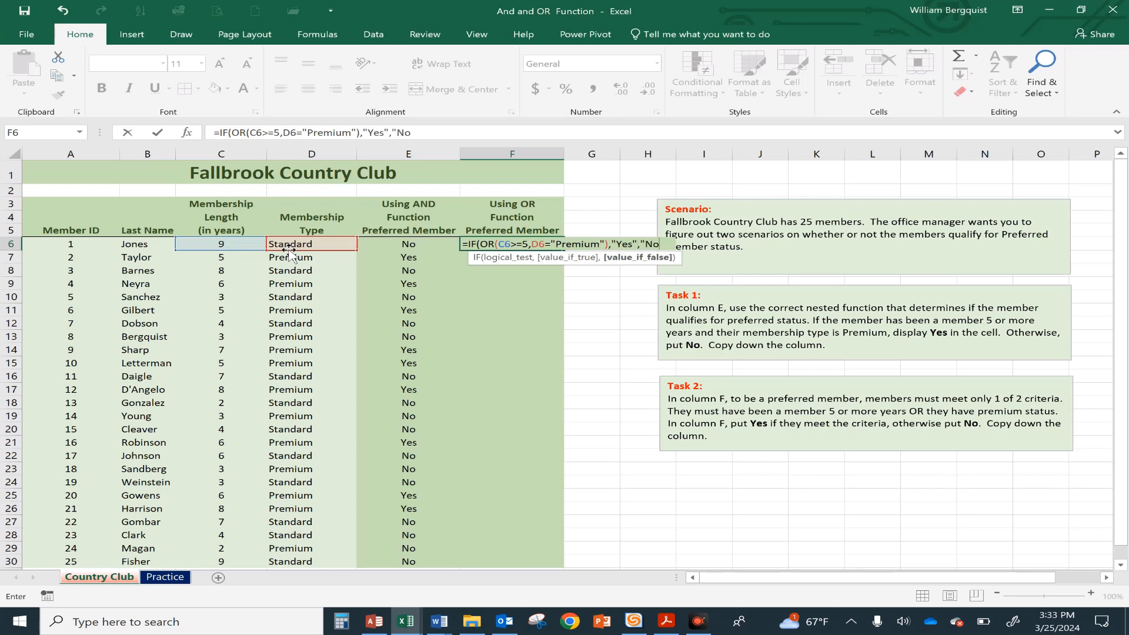
pyautogui.write('")')
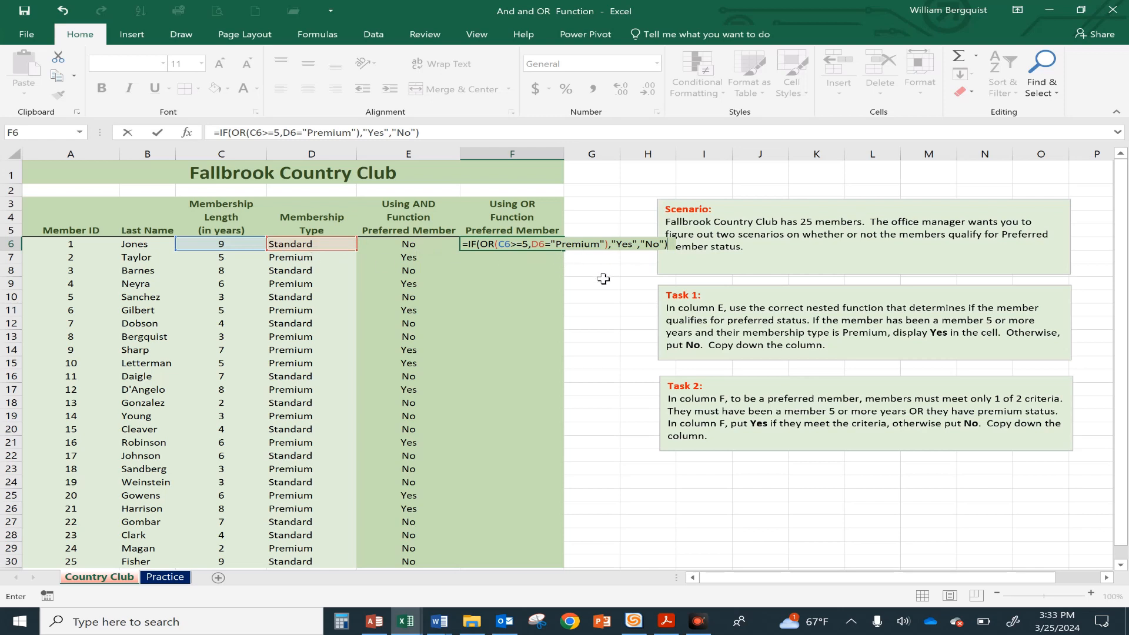
pyautogui.press('Return')
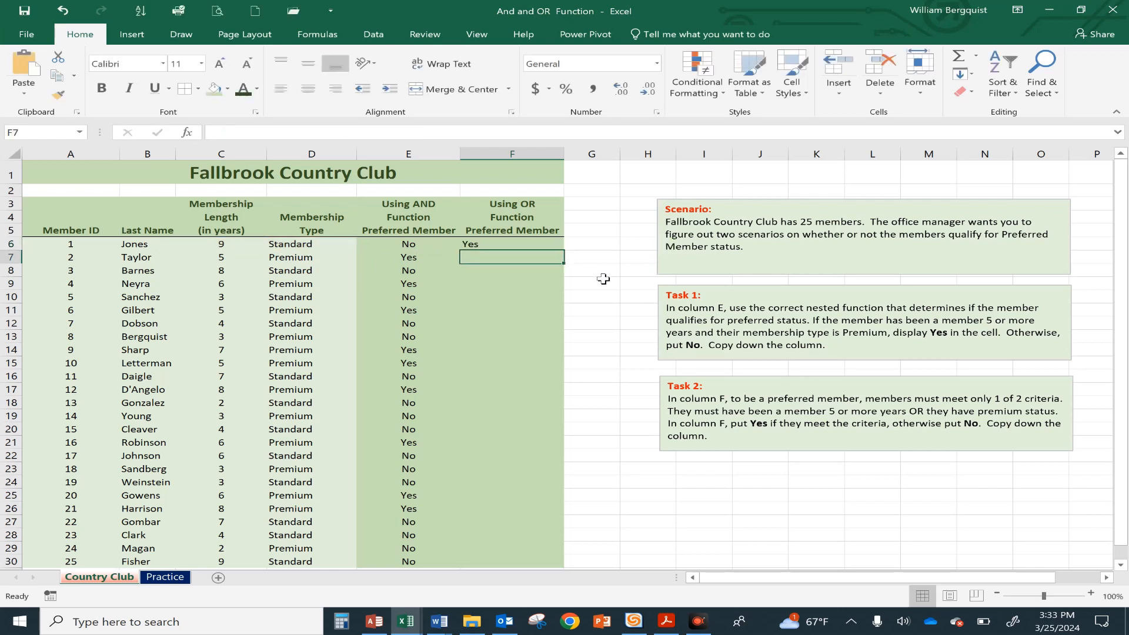
# Step: Check F6 against C6 and D6, center F6 horizontally, and copy its formula down through F30
pyautogui.click(506, 244)
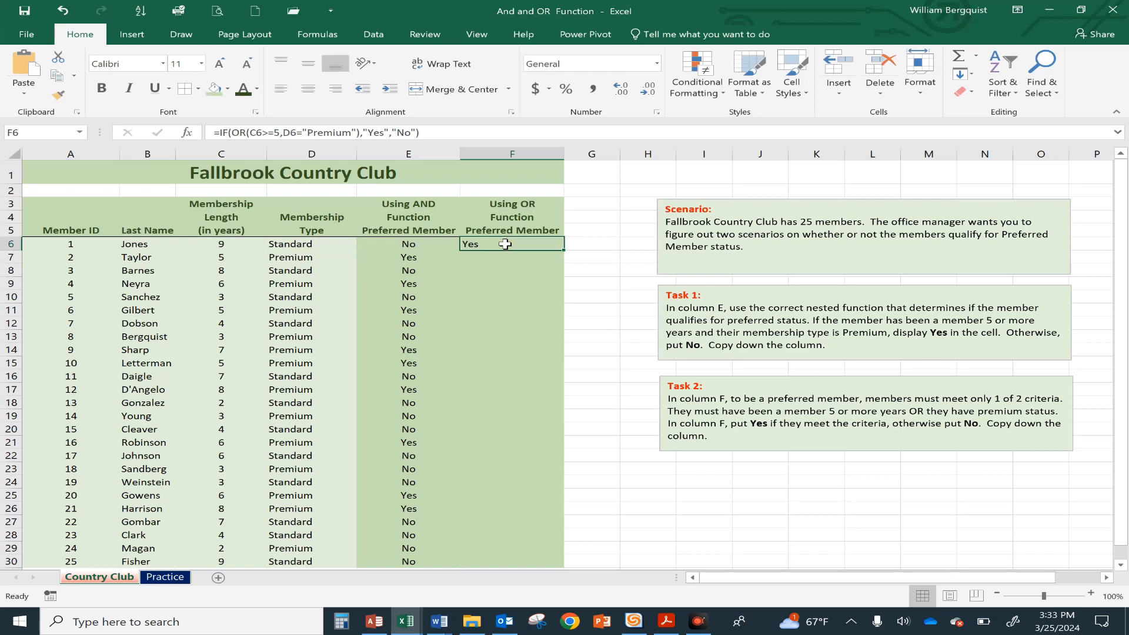
pyautogui.click(214, 247)
pyautogui.click(284, 245)
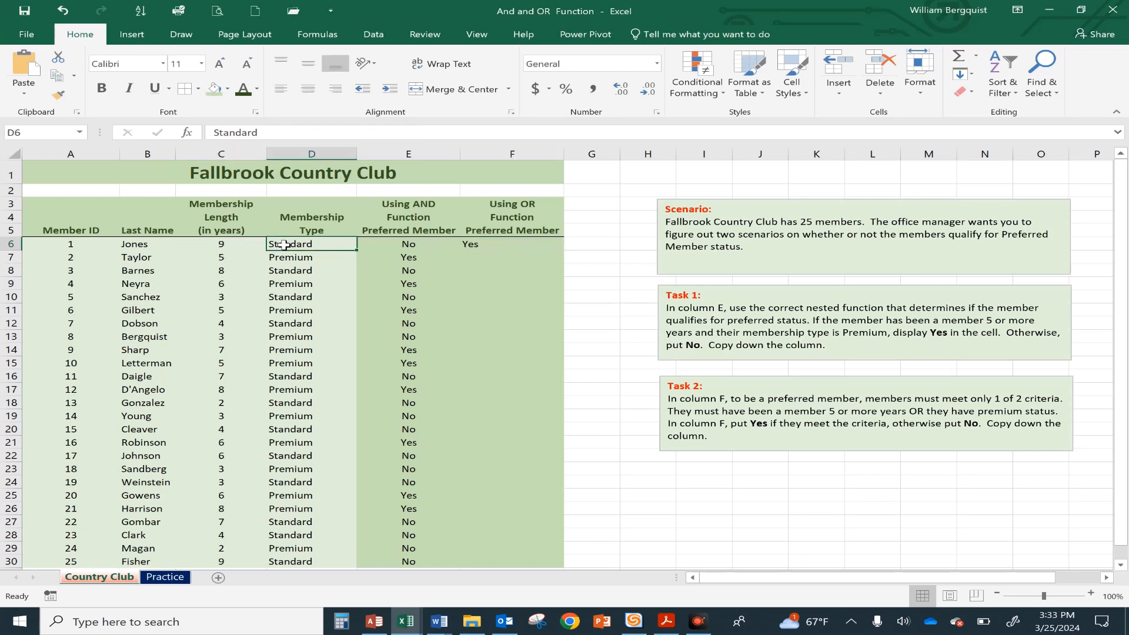
pyautogui.click(227, 244)
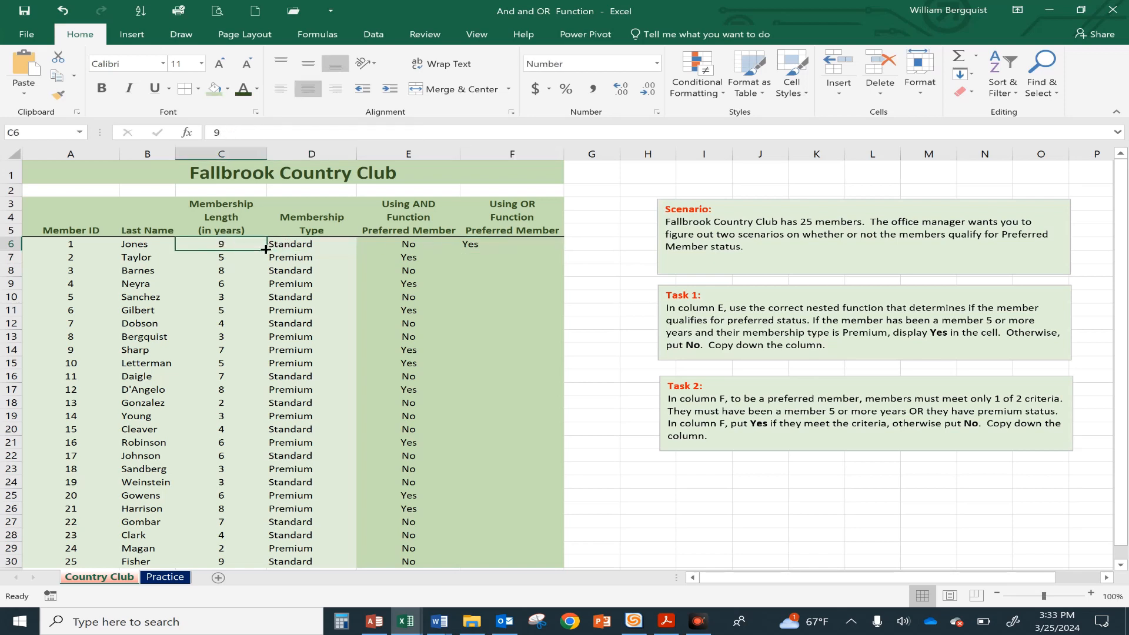
pyautogui.click(506, 245)
pyautogui.click(310, 94)
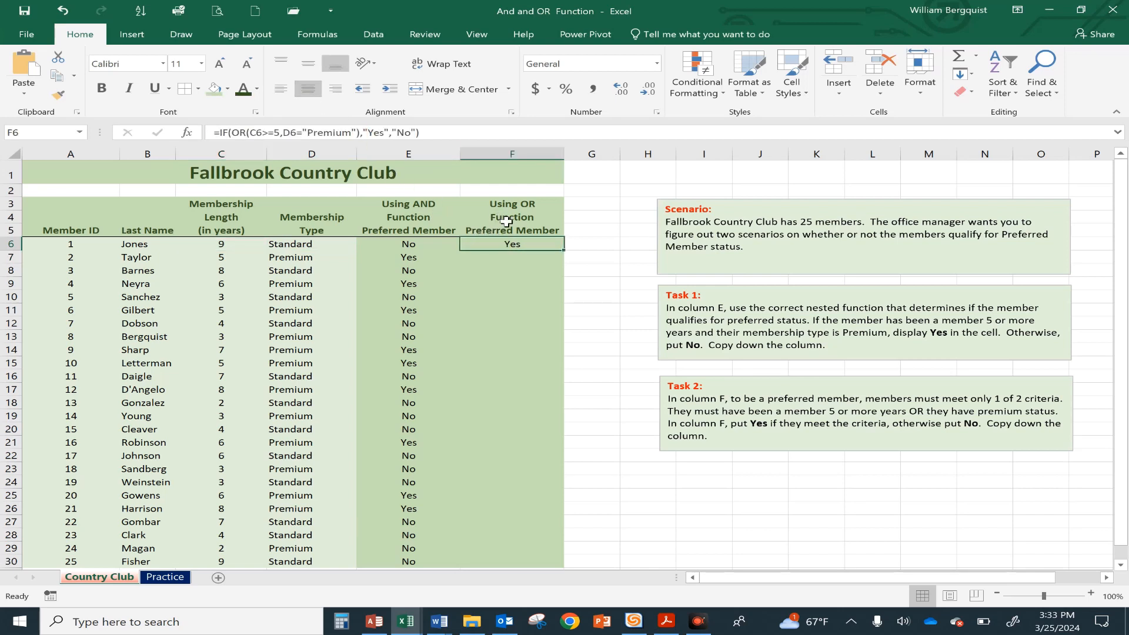
pyautogui.doubleClick(563, 251)
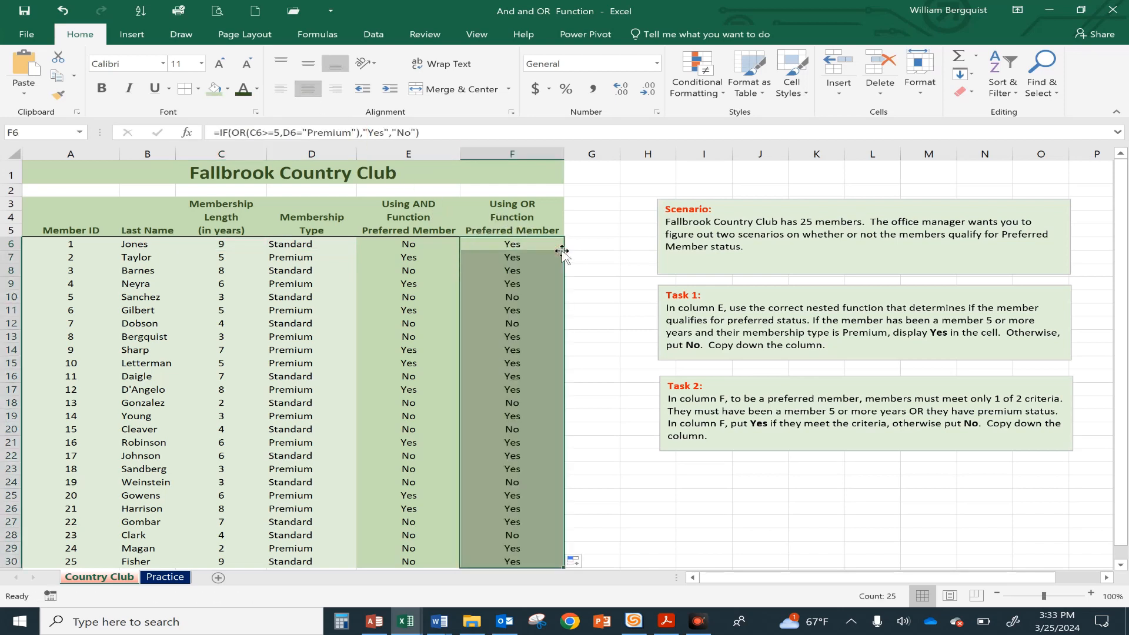
# Step: Examine the OR formula in F13 and compare the AND and OR results for member 11 in E16 and F16
pyautogui.click(523, 334)
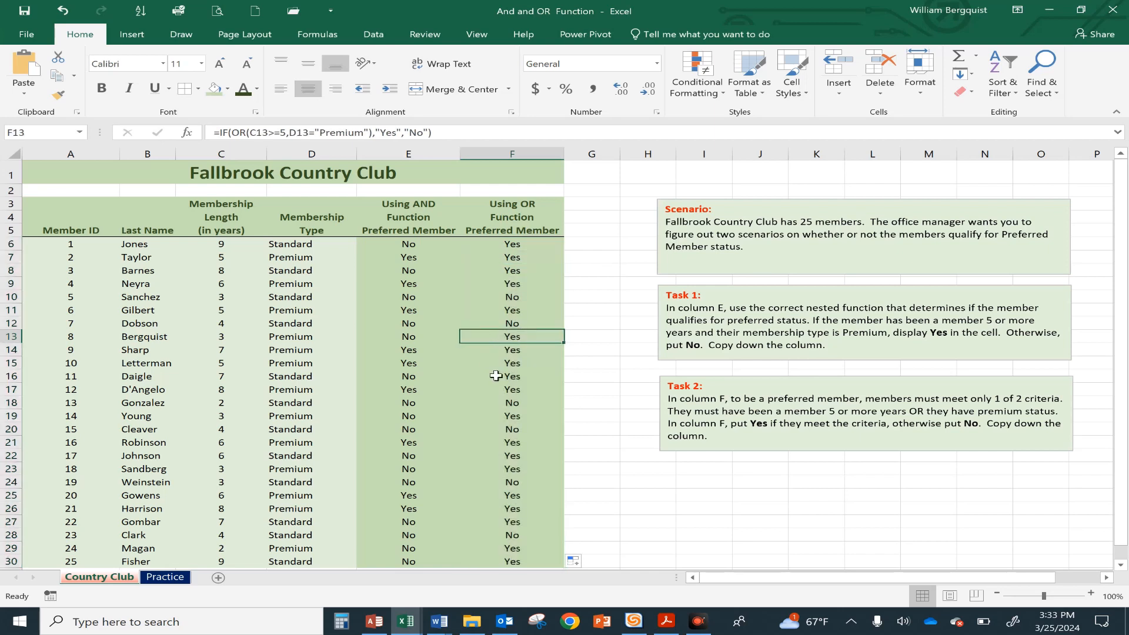
pyautogui.click(398, 378)
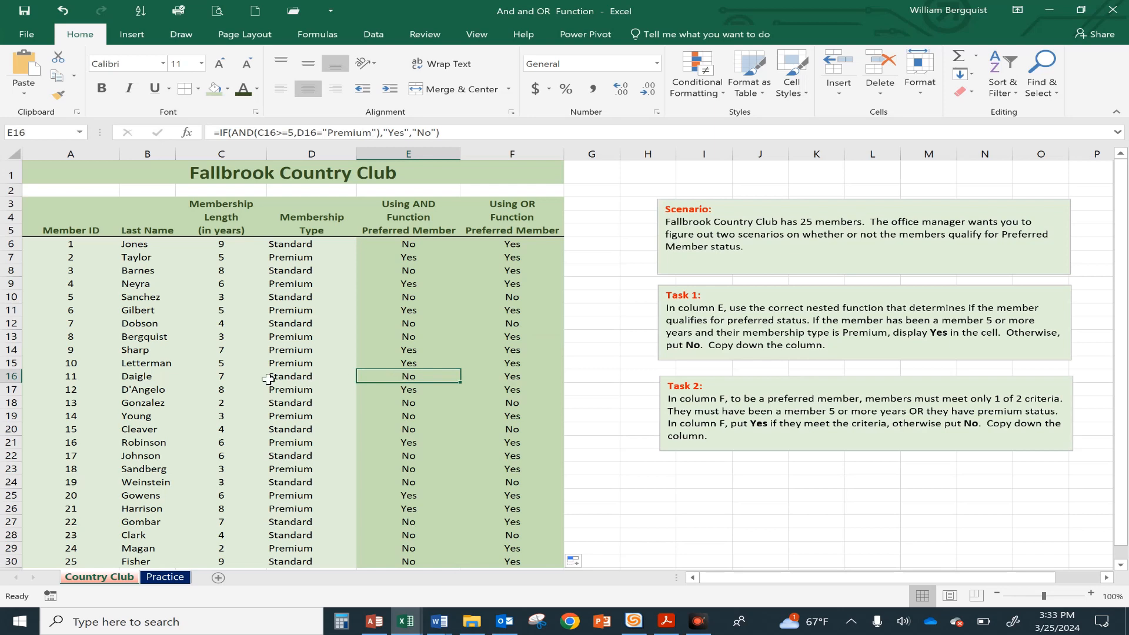
pyautogui.click(515, 379)
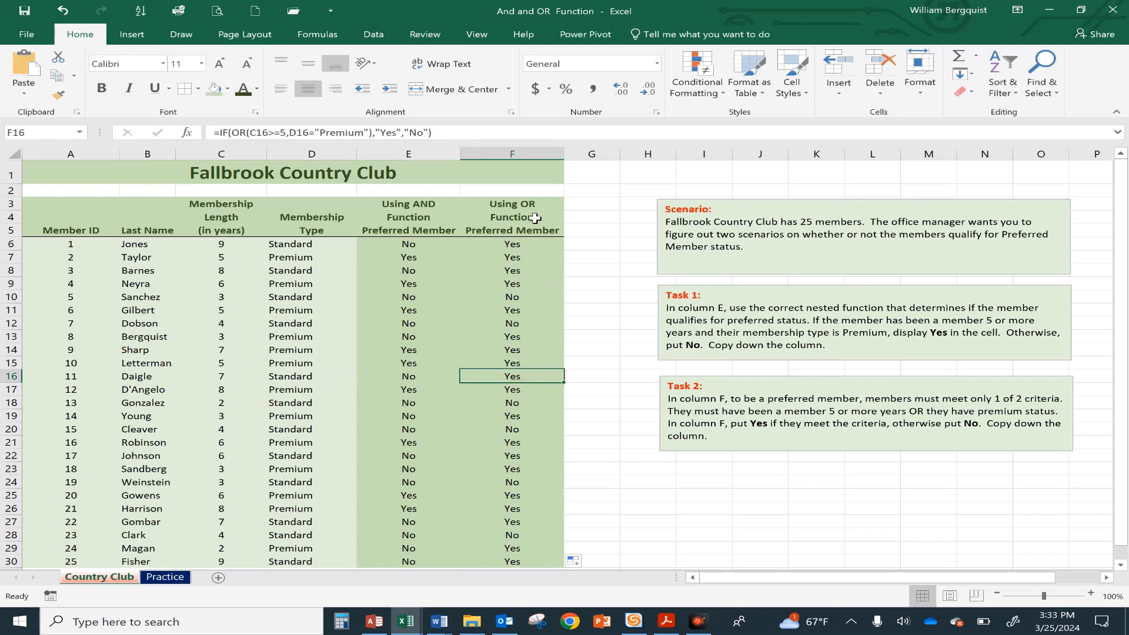
pyautogui.scroll(-4, 494, 453)
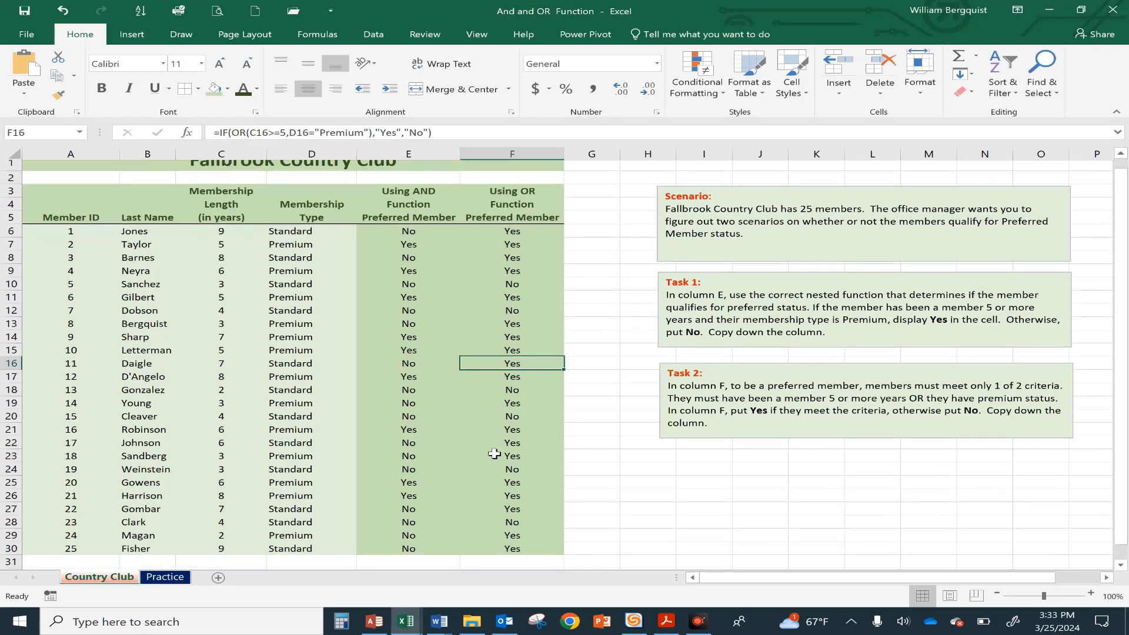
pyautogui.scroll(4, 495, 454)
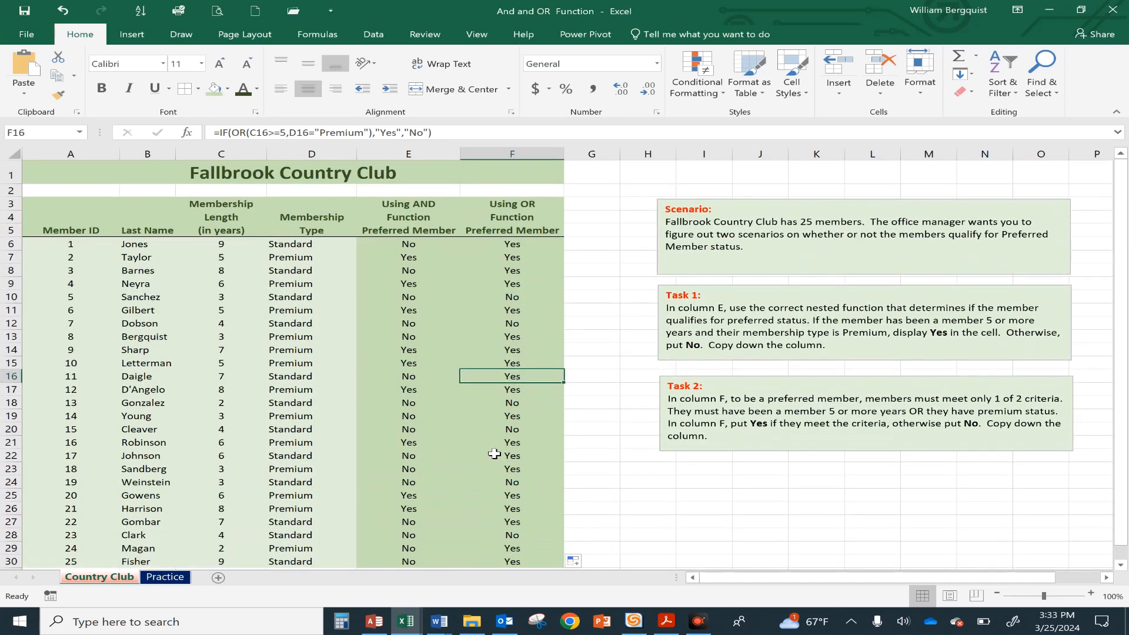
# Step: Set the first member's type in D6 to Premium and check the AND results in E6 and E10
pyautogui.click(303, 243)
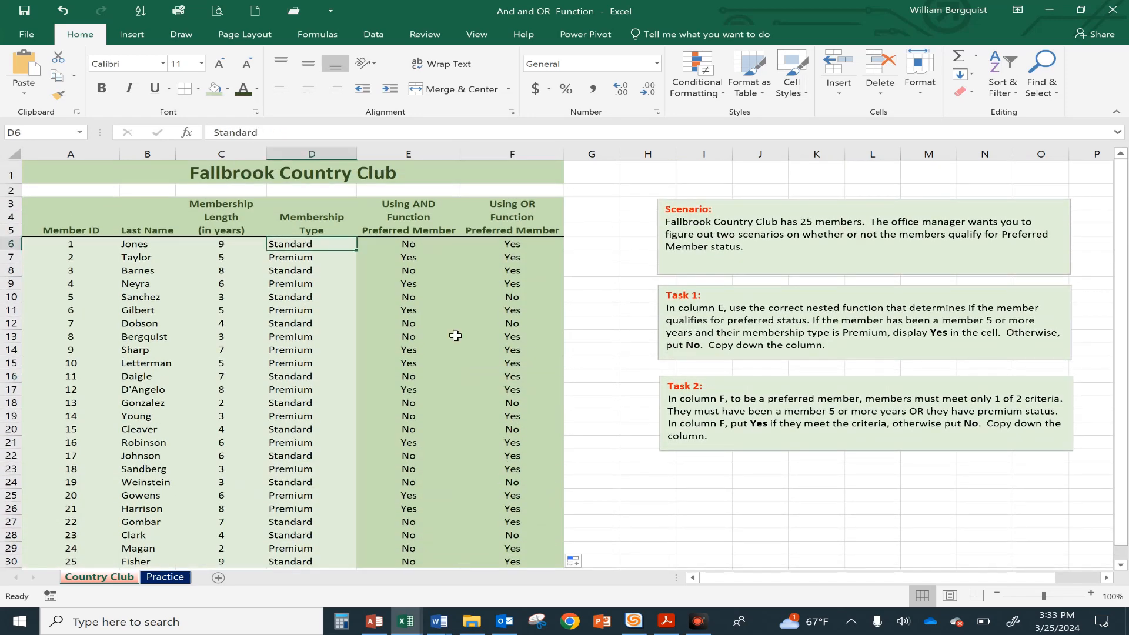
pyautogui.write('Prem')
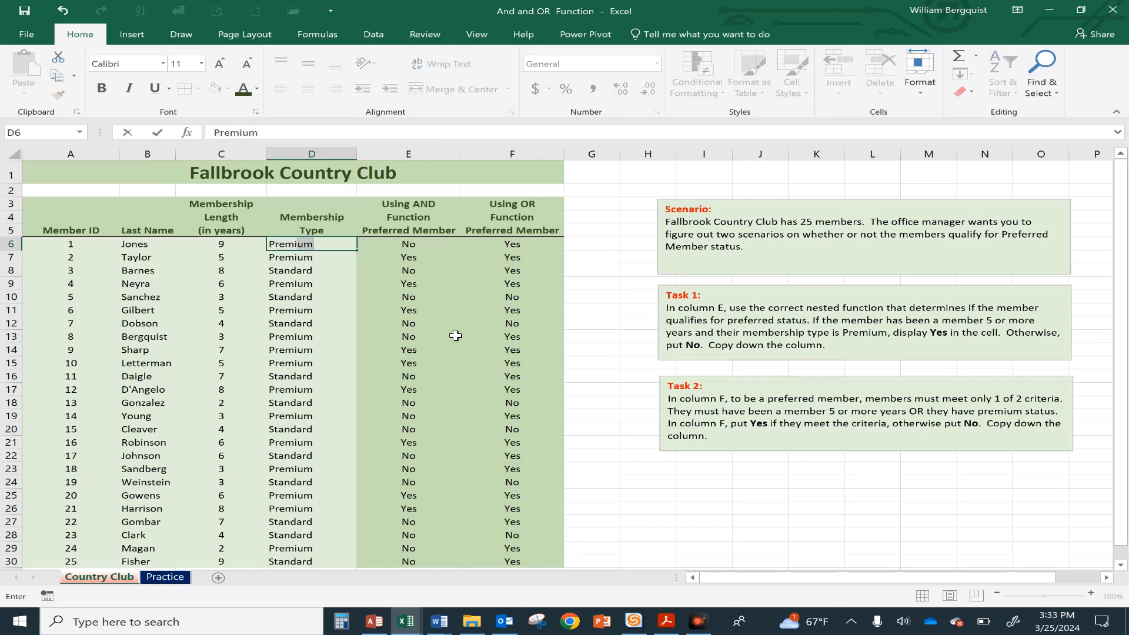
pyautogui.write('ium')
pyautogui.press('Return')
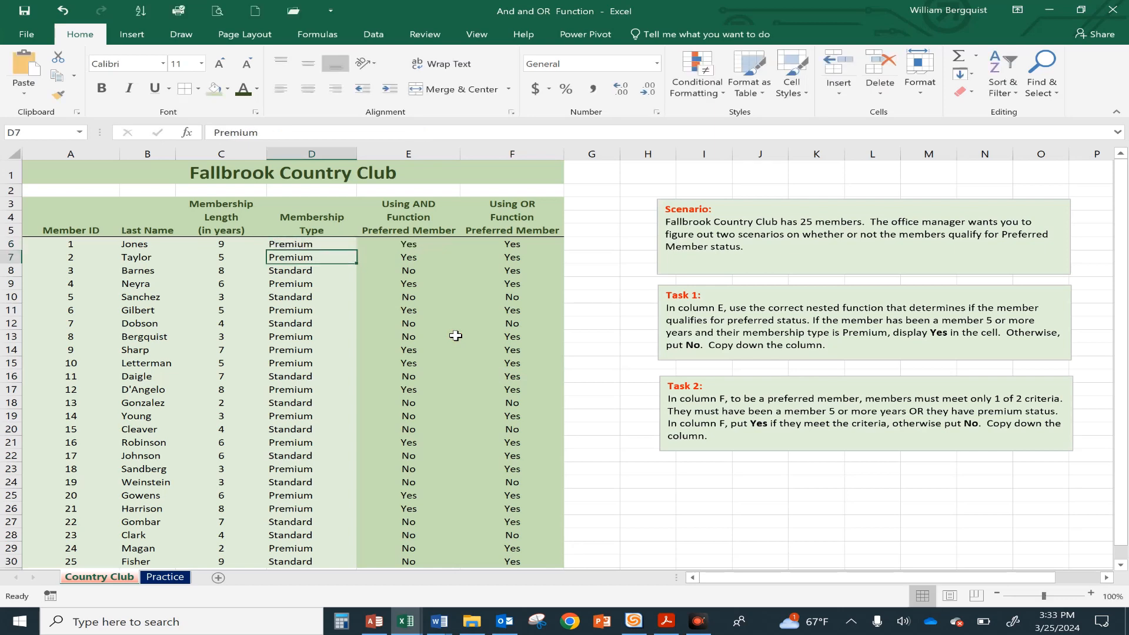
pyautogui.click(410, 244)
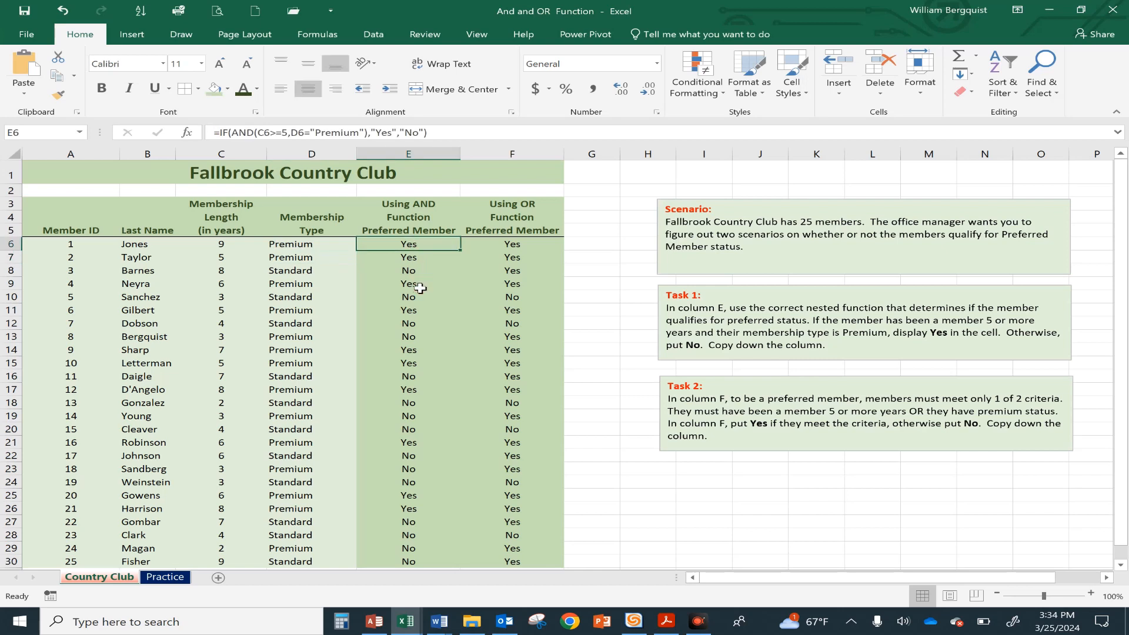
pyautogui.click(209, 251)
pyautogui.click(310, 253)
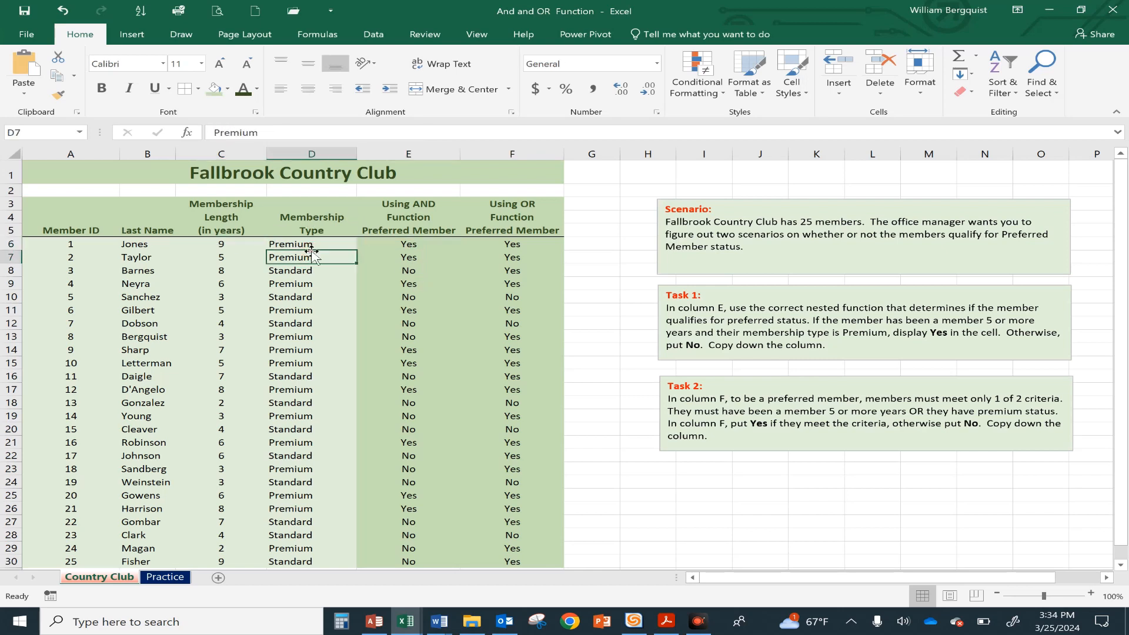
pyautogui.click(414, 243)
pyautogui.click(416, 297)
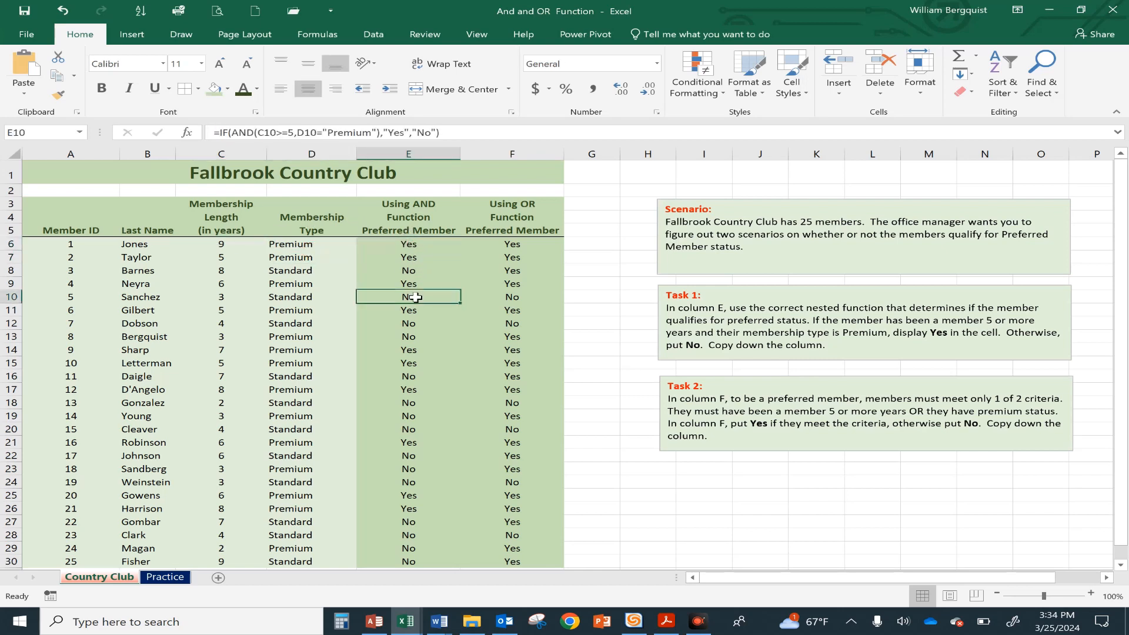